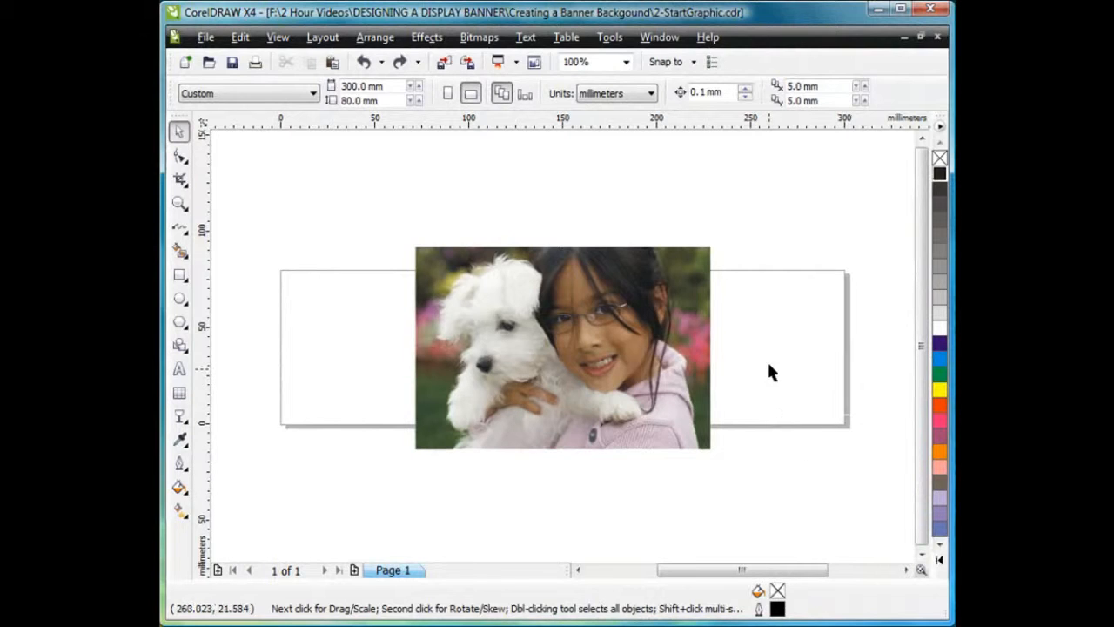
Place guidelines along all four edges of the page and check the snapping options for guidelines and objects.
left_click_drag(723, 125, 760, 270)
left_click_drag(730, 117, 739, 424)
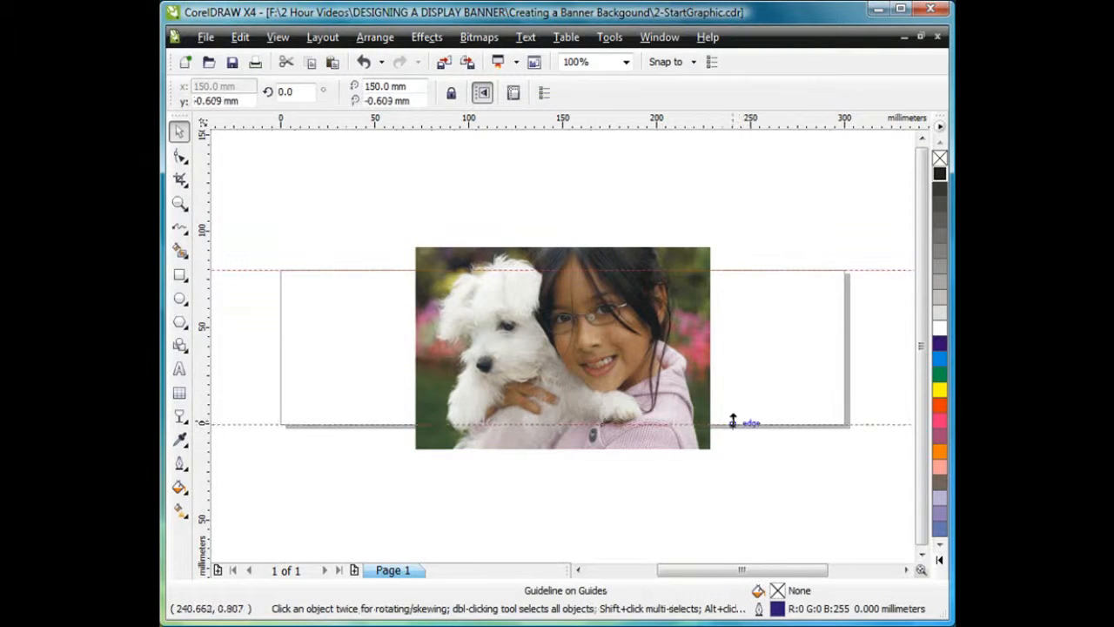
left_click_drag(207, 326, 282, 332)
left_click_drag(202, 326, 844, 359)
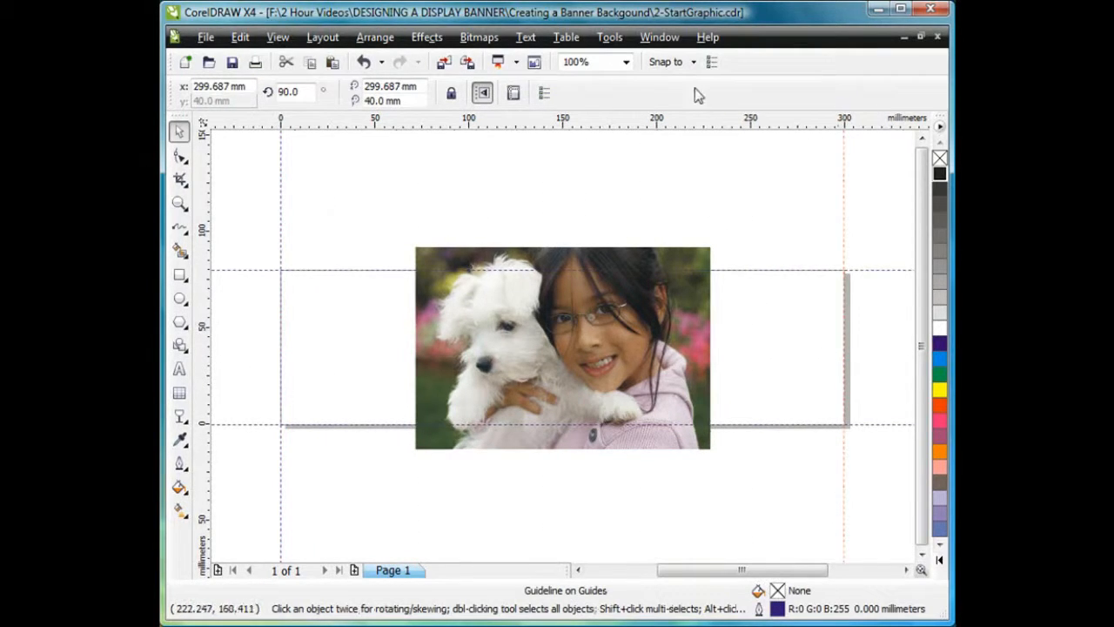
left_click(693, 62)
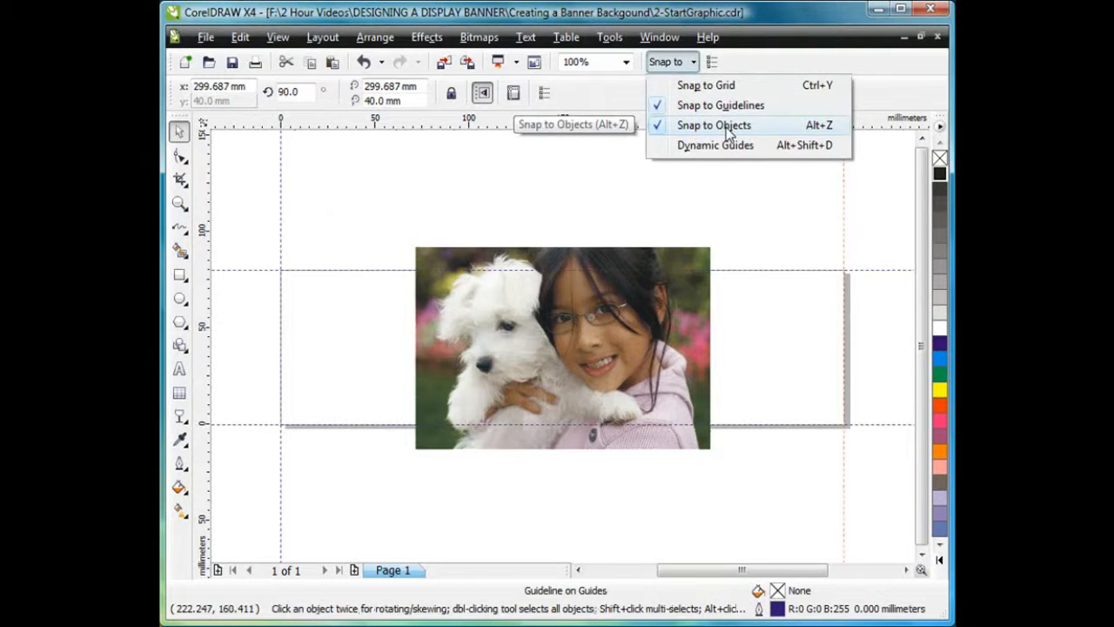
left_click(753, 219)
Place a copy of the photo above and to the left of the page as a spare.
left_click(695, 282)
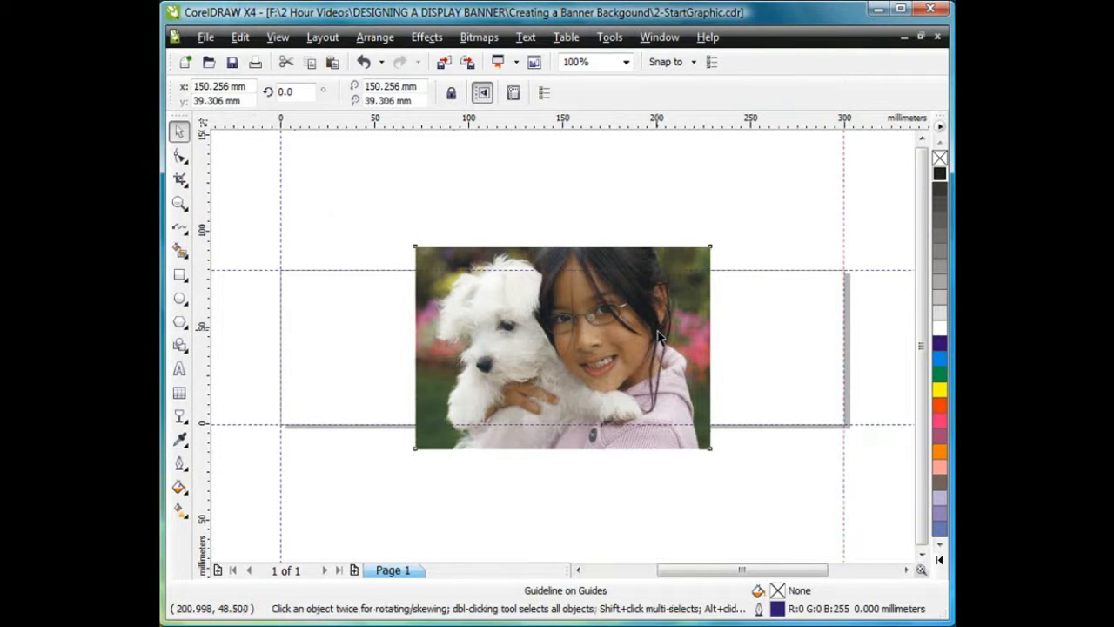
left_click_drag(698, 442, 312, 168)
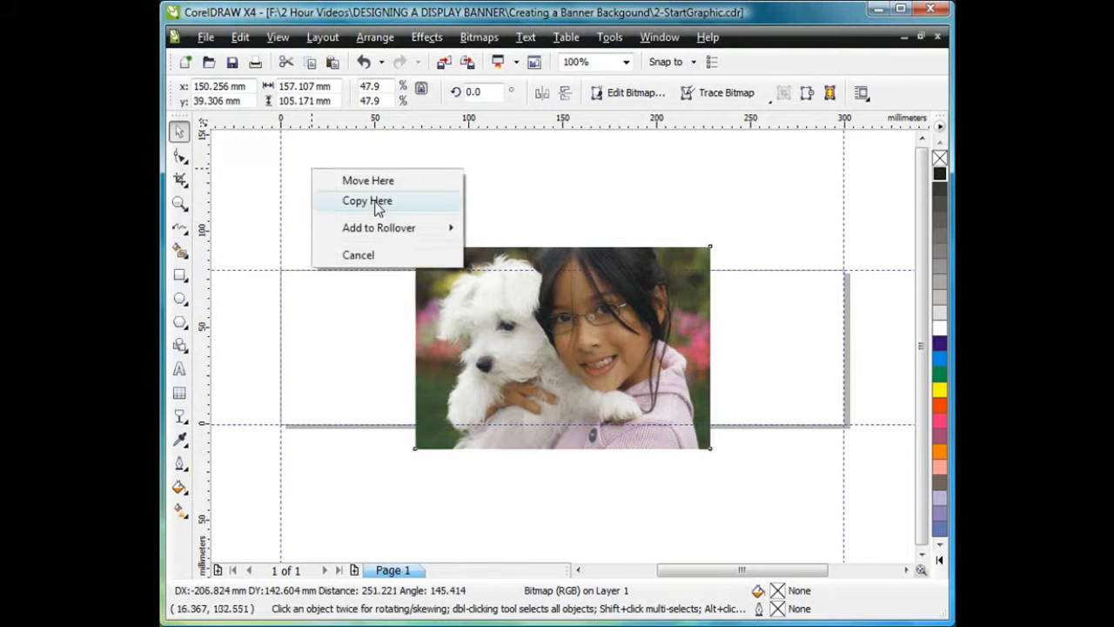
left_click(373, 200)
left_click(587, 188)
Enlarge the photo on the page to about 286 × 191 mm and shift it so the girl's face lies over the page.
left_click(636, 346)
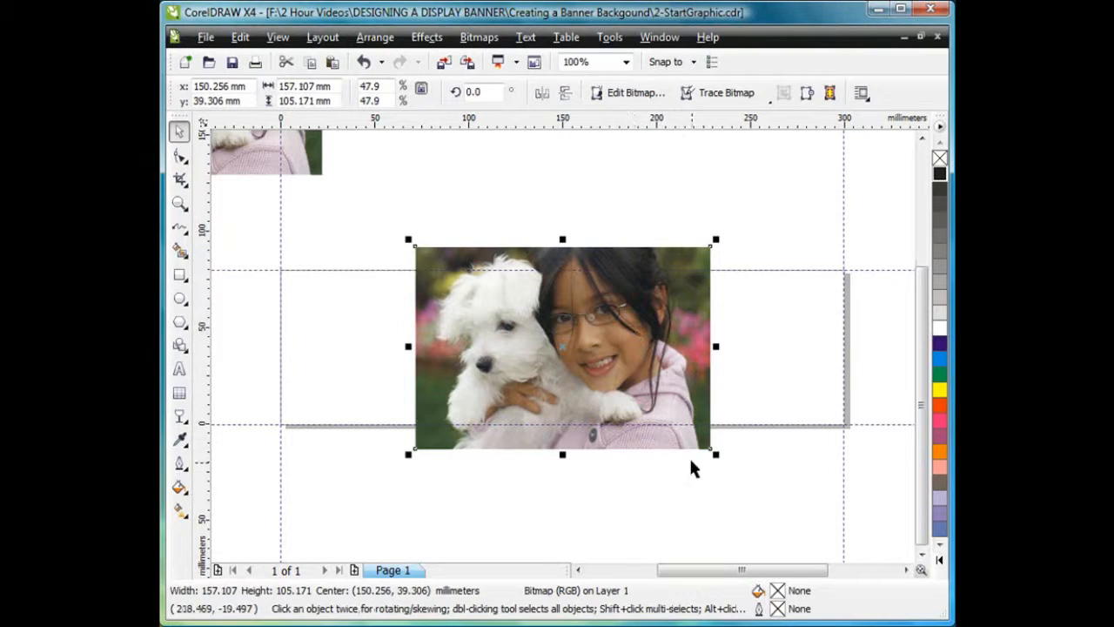
left_click_drag(711, 450, 844, 536)
left_click_drag(707, 365, 648, 396)
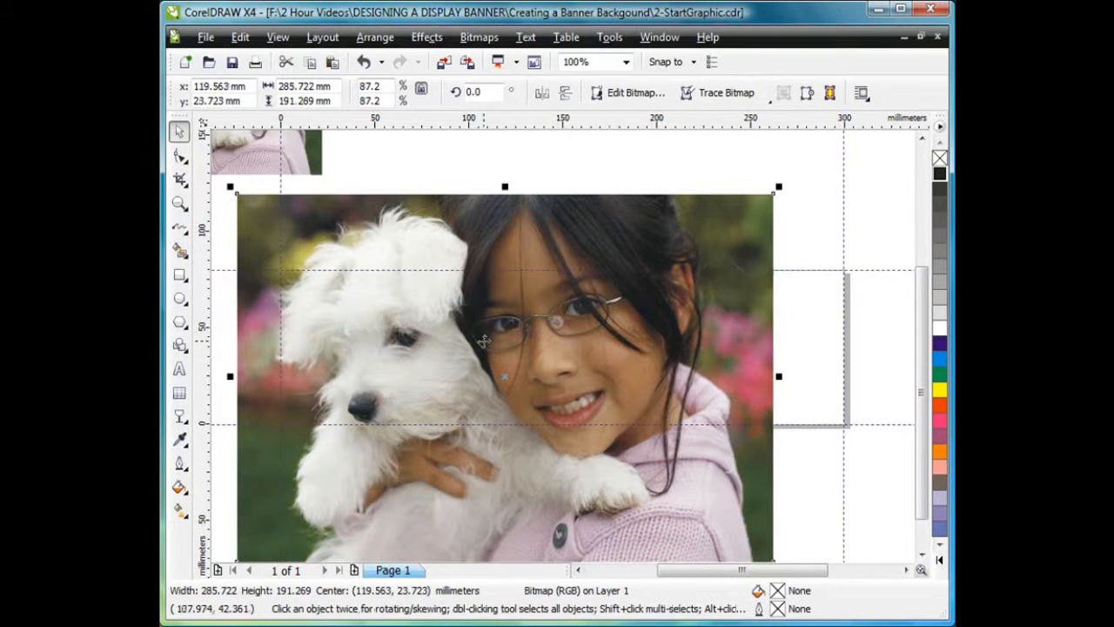
Crop the enlarged photo to a strip around the girl's eyes, about 136 × 44 mm.
left_click(179, 179)
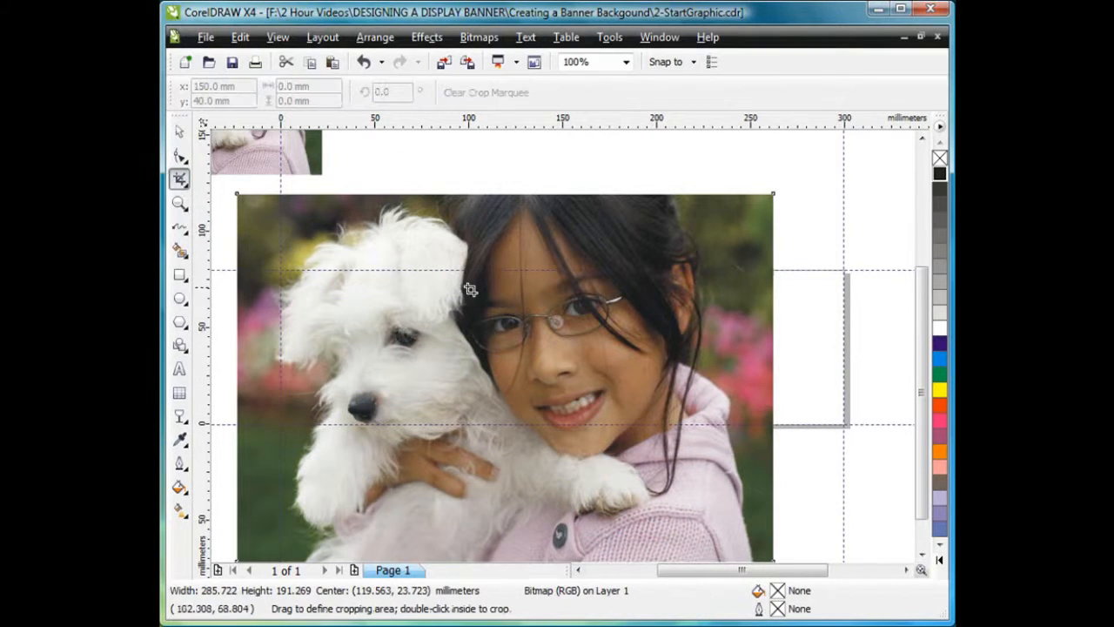
left_click_drag(451, 280, 709, 366)
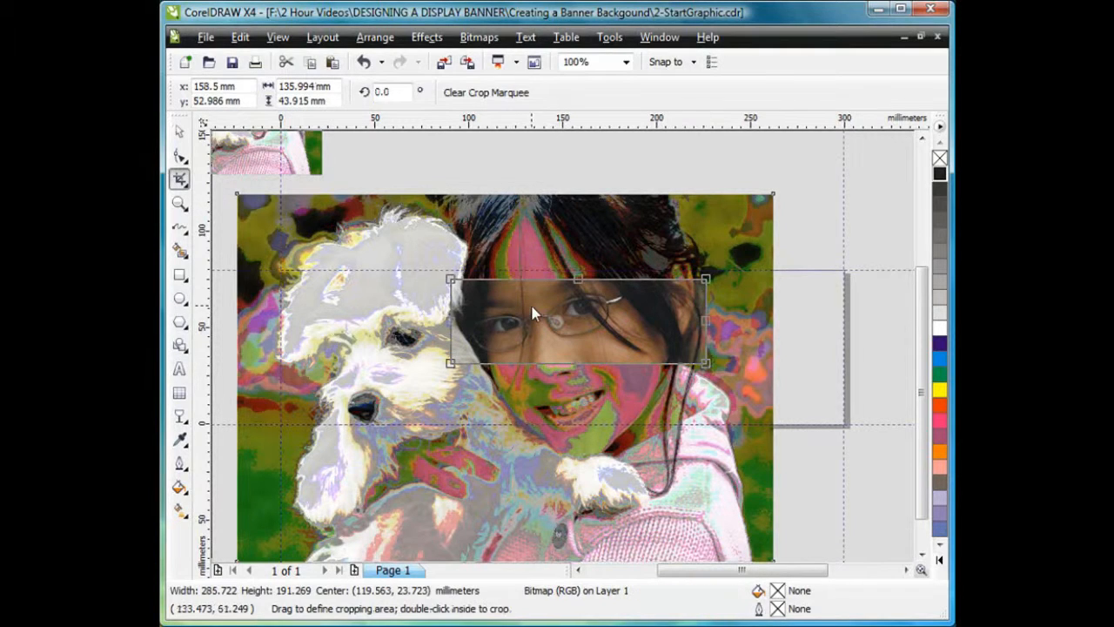
left_click(564, 325)
double_click(564, 325)
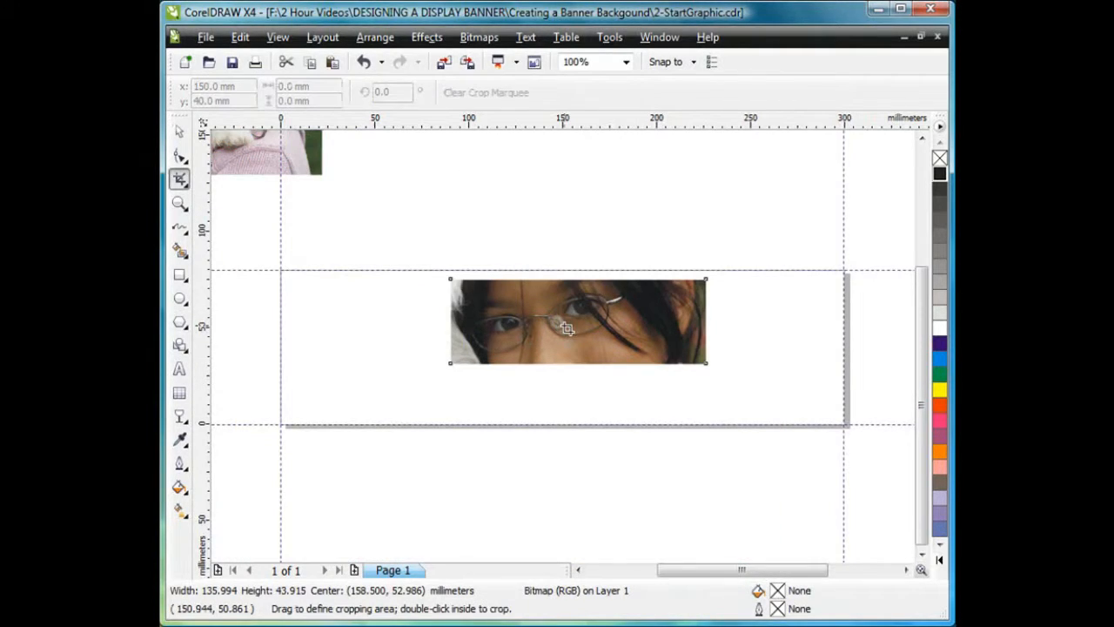
Move the eye strip over the page's upper-left corner and enlarge it to about 331 × 107 mm, covering the page.
key("space")
left_click_drag(611, 325, 439, 327)
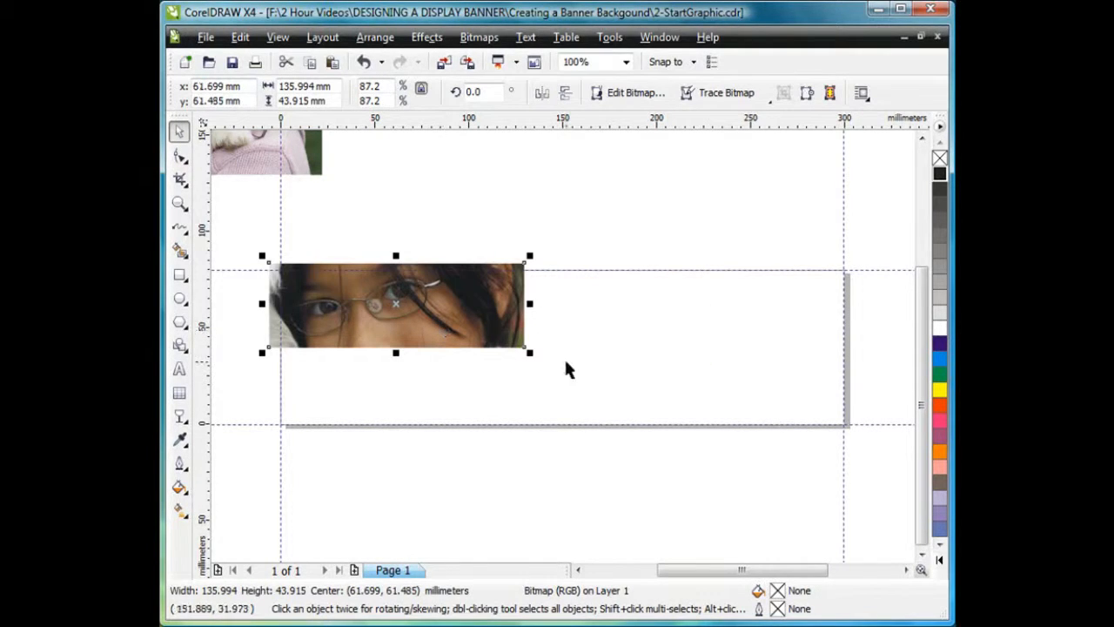
left_click_drag(531, 352, 895, 476)
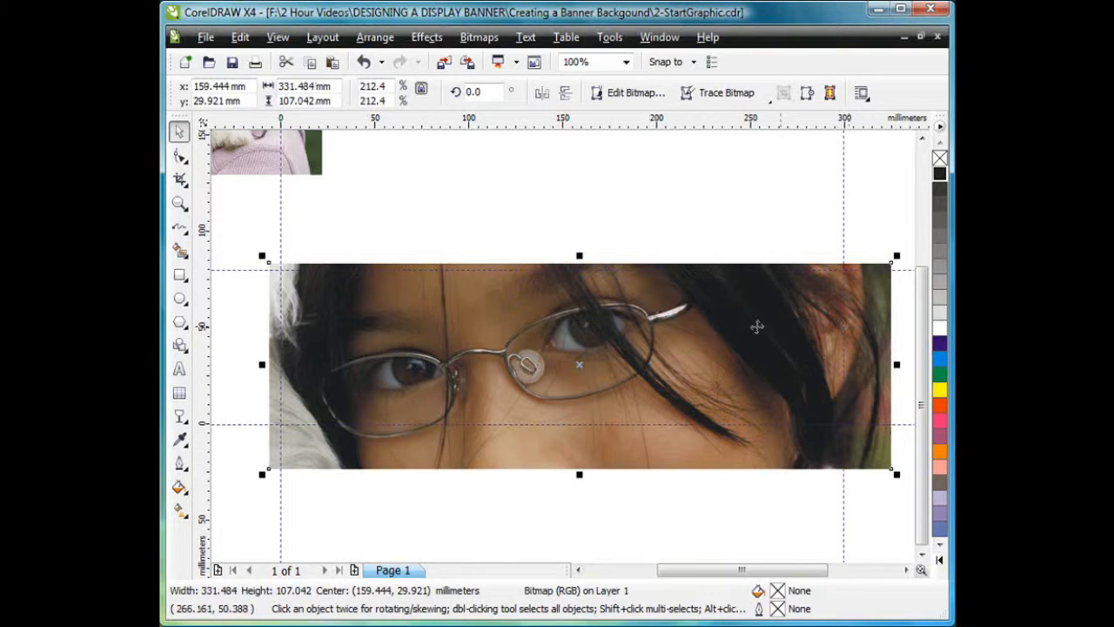
Crop the enlarged eye strip to the page area, following the intersections of the four guidelines.
left_click(181, 180)
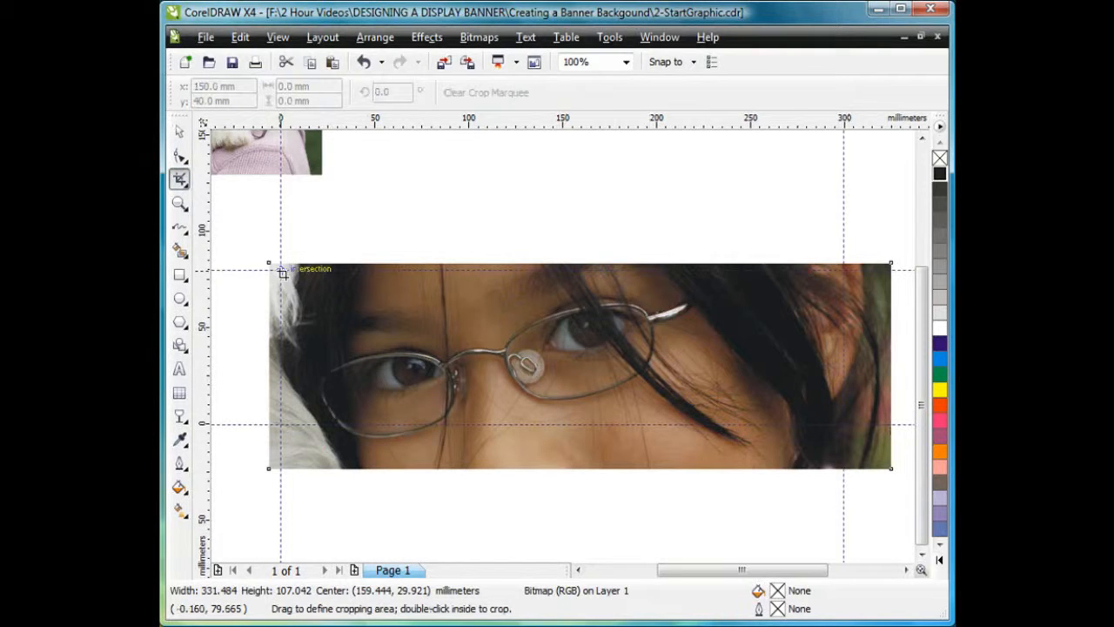
mouse_move(282, 272)
left_mouse_down()
mouse_move(416, 348)
mouse_move(824, 401)
mouse_move(842, 424)
left_mouse_up()
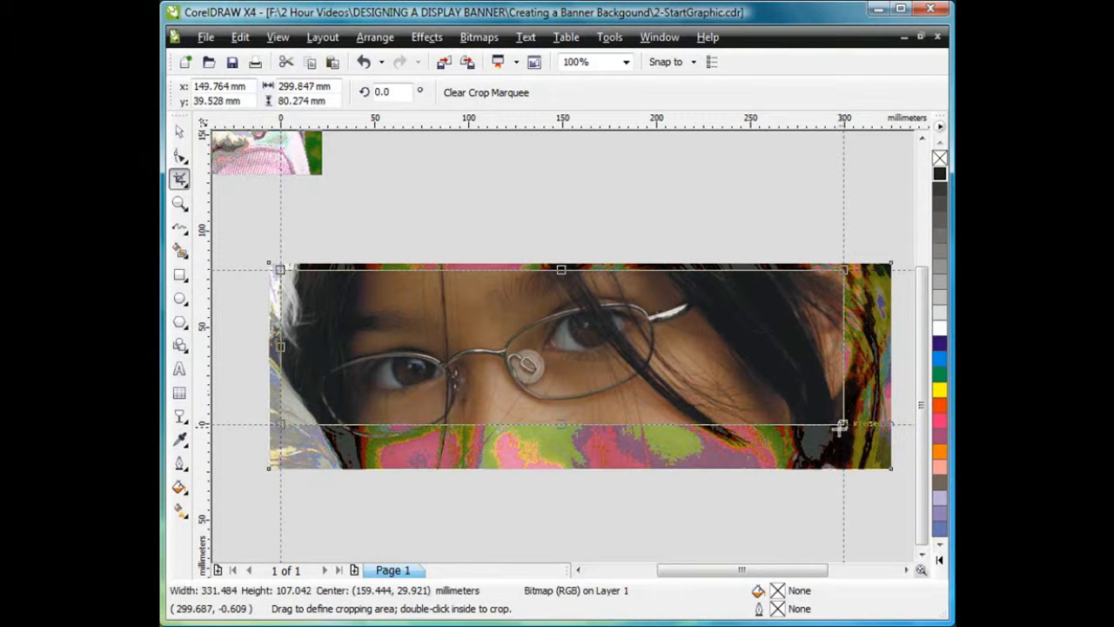
double_click(607, 328)
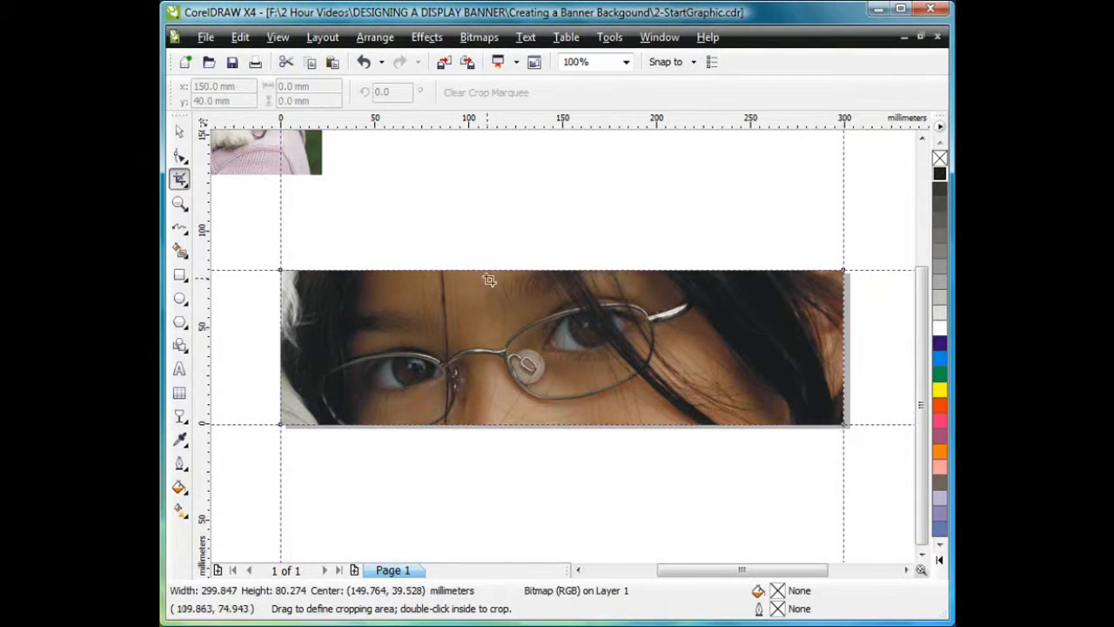
Mirror the cropped eye image horizontally and place a copy of it directly above the page.
left_click(180, 131)
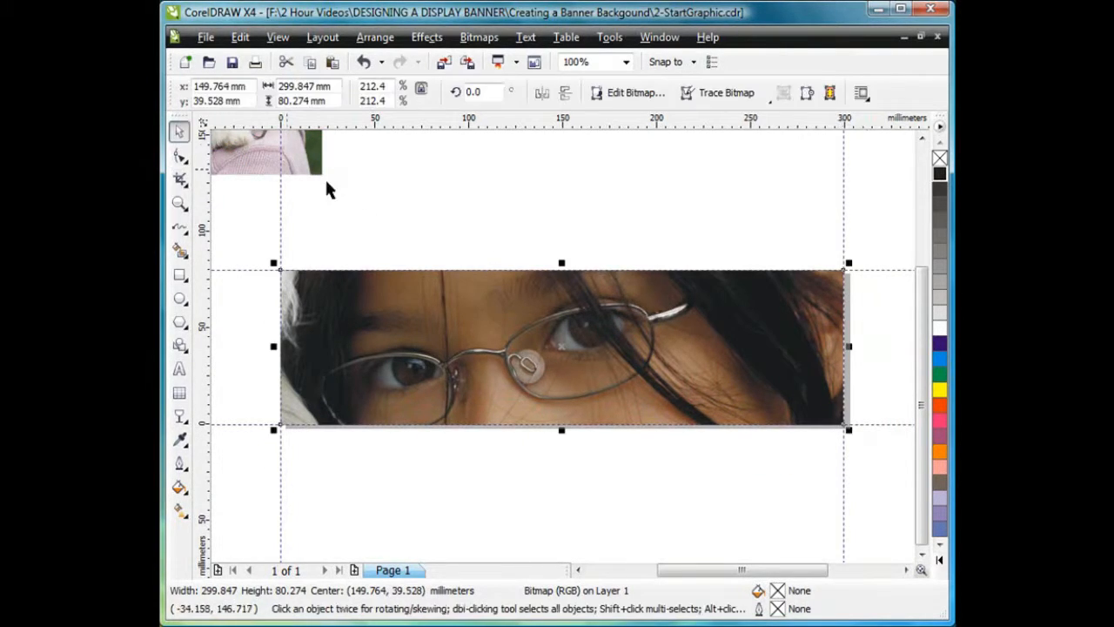
left_click(541, 93)
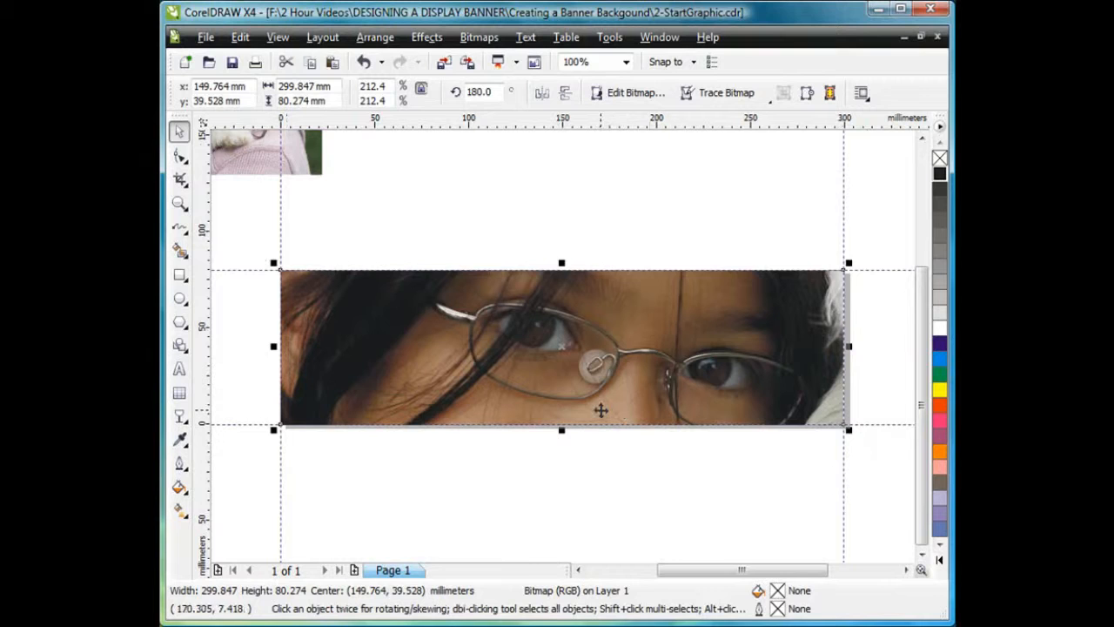
left_click_drag(600, 414, 606, 218)
left_click(654, 246)
left_click(665, 461)
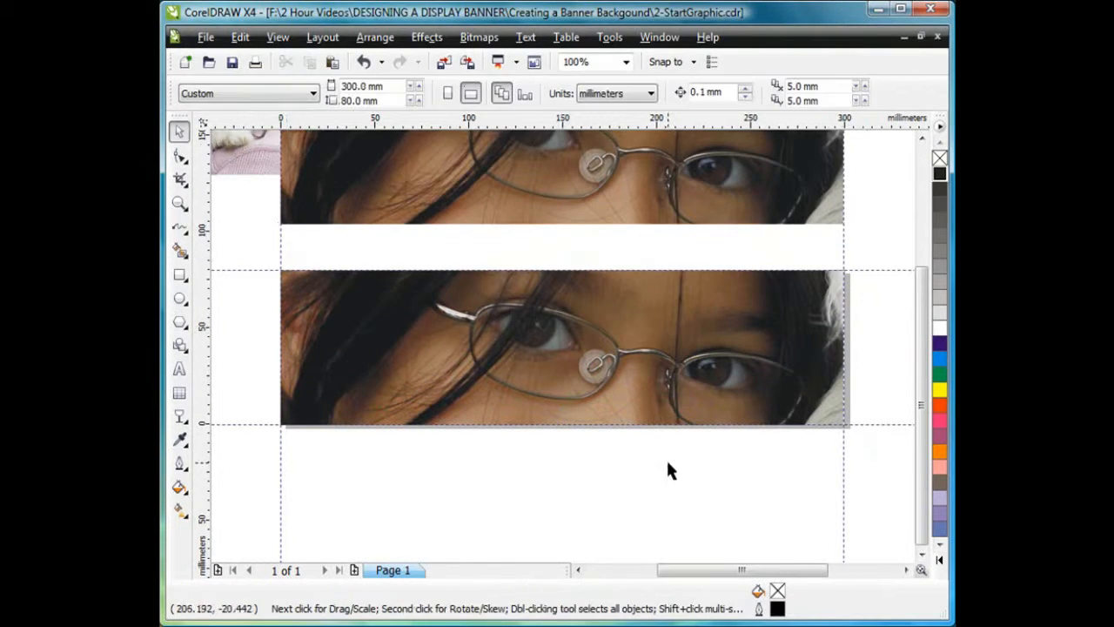
Outline-trace the eye image on the page as Clipart with smoothing 25, deleting the original image.
left_click(652, 398)
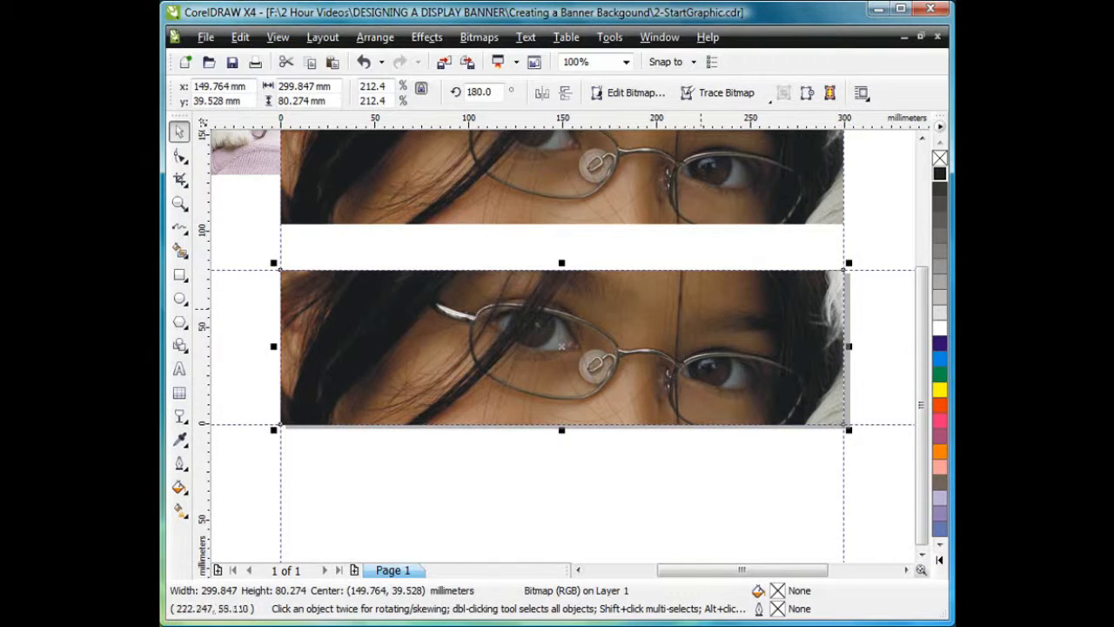
left_click(769, 98)
mouse_move(753, 157)
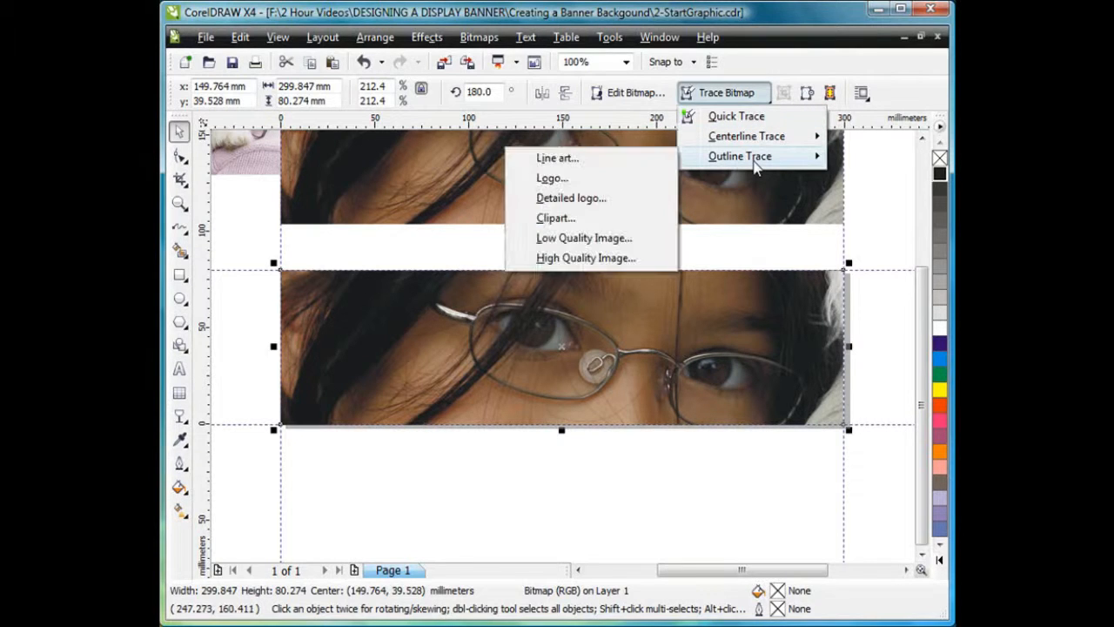
left_click(567, 219)
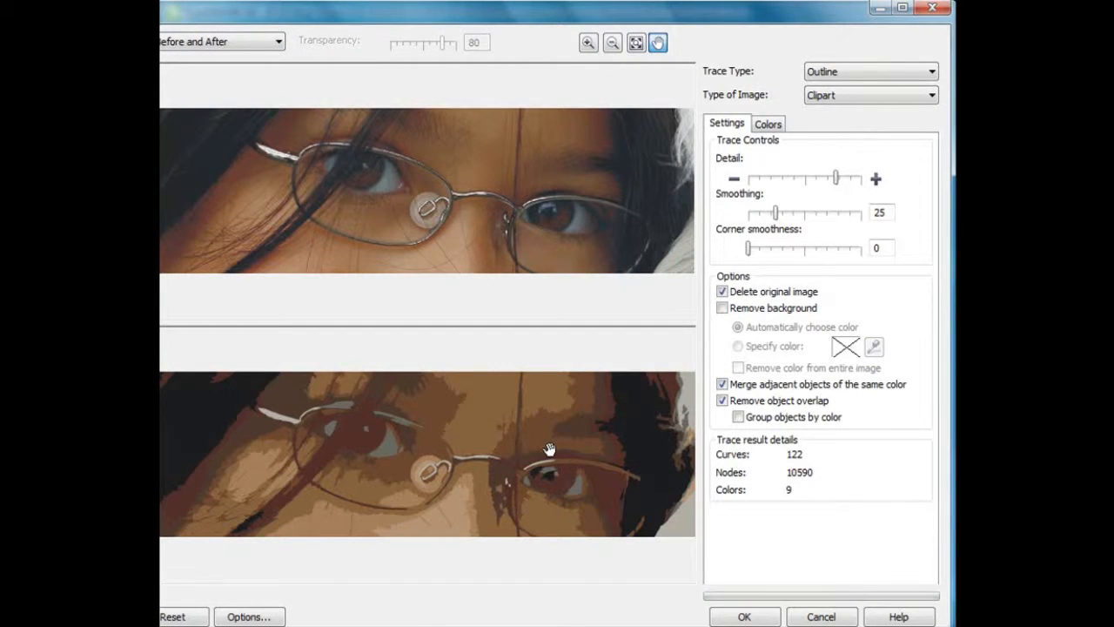
left_click(746, 617)
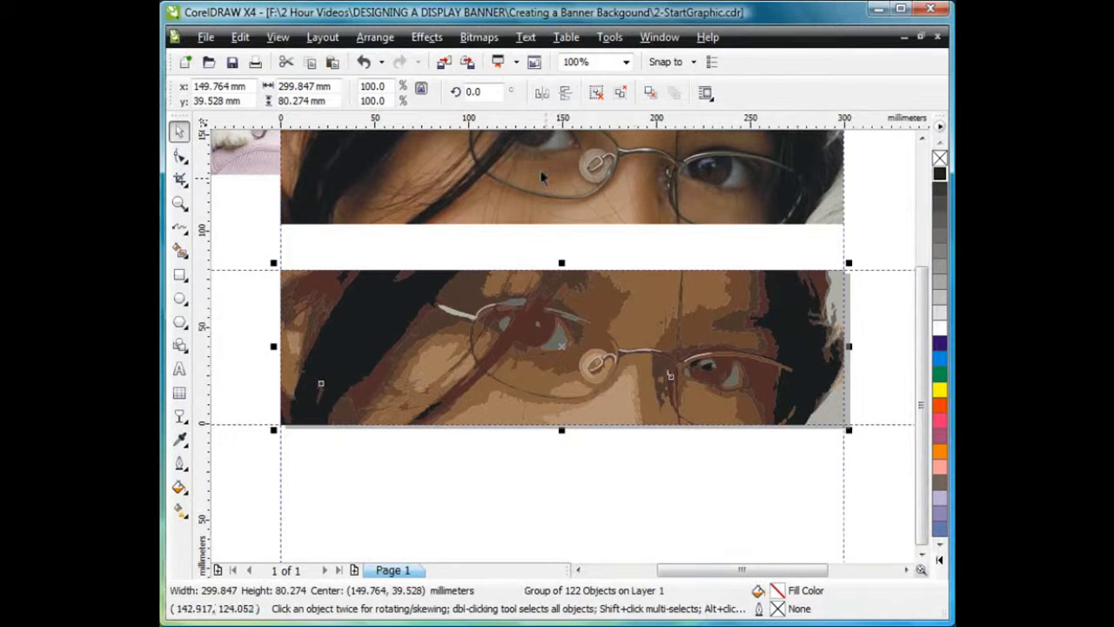
Apply Color Balance to the traced group with Cyan–Red at -100, Magenta–Green at 0 and Yellow–Blue at 100.
left_click(427, 37)
mouse_move(450, 61)
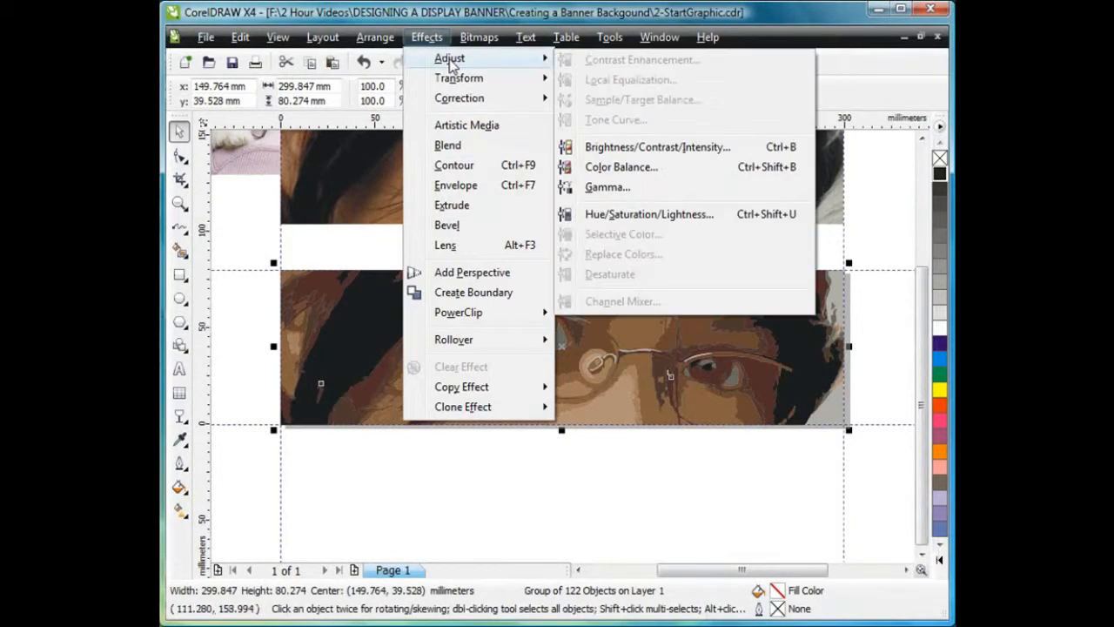
left_click(672, 170)
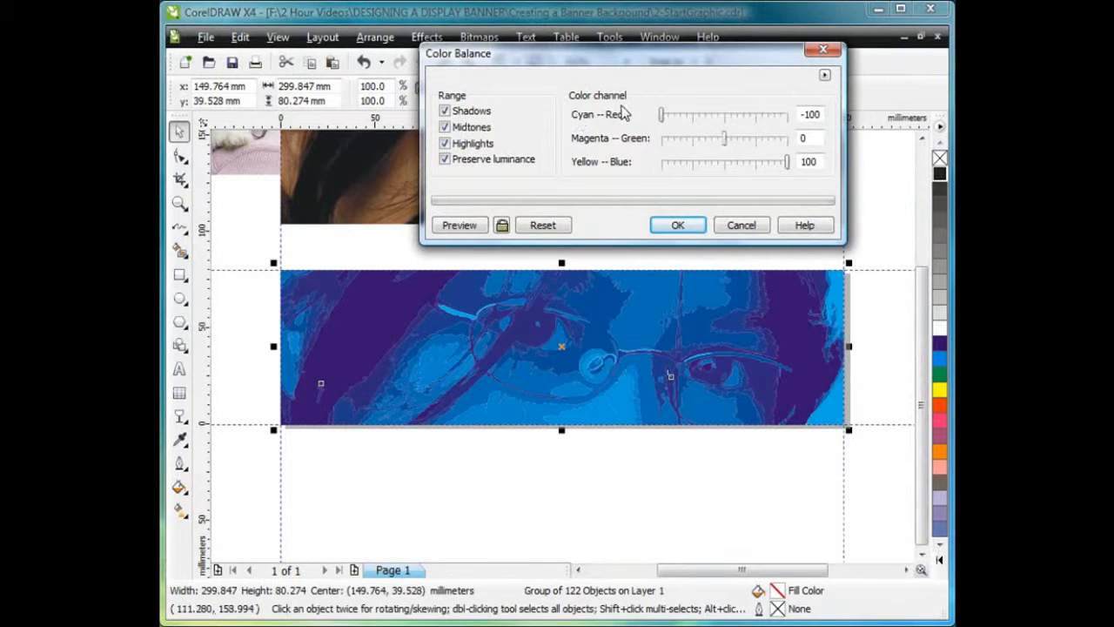
left_click(677, 224)
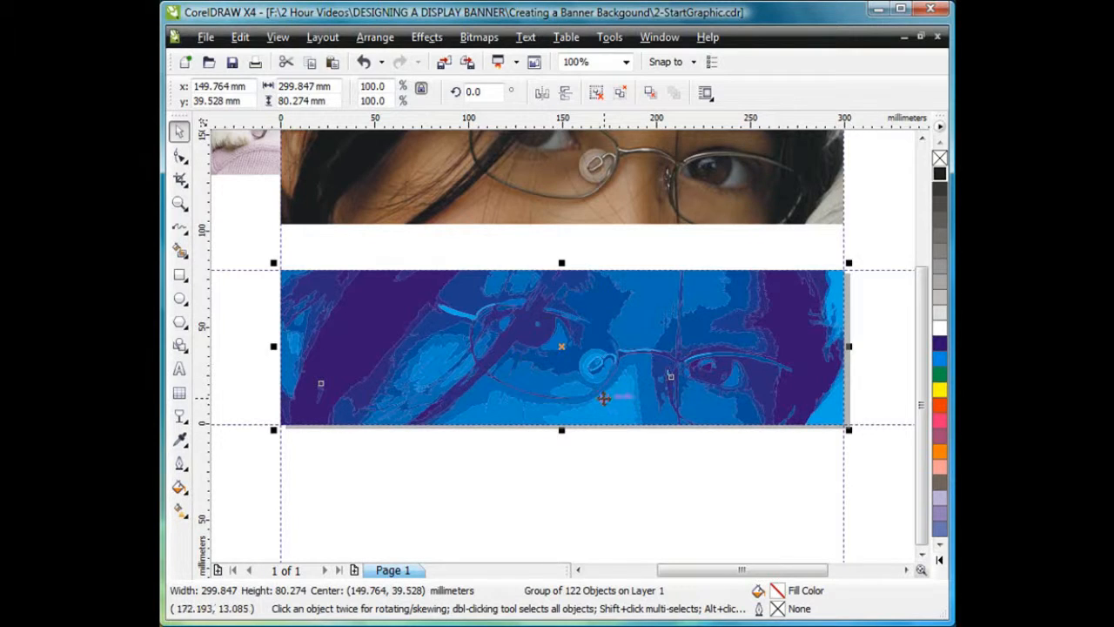
Convert the blue traced group to a 300 dpi RGB Color (24-bit) bitmap with anti-aliasing and transparent background.
left_click(480, 38)
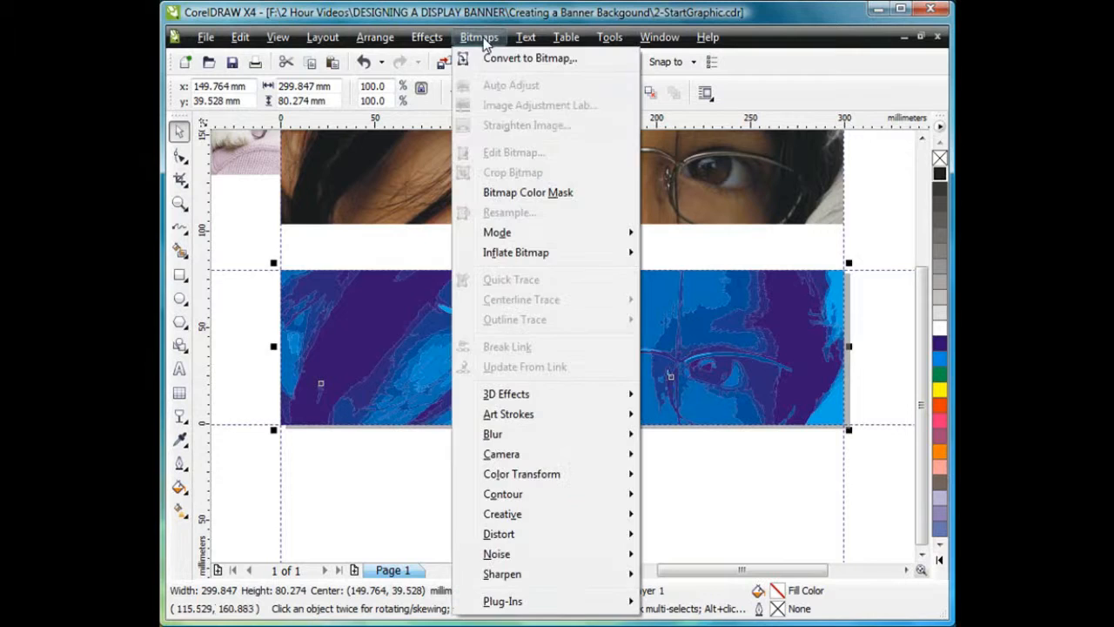
left_click(544, 59)
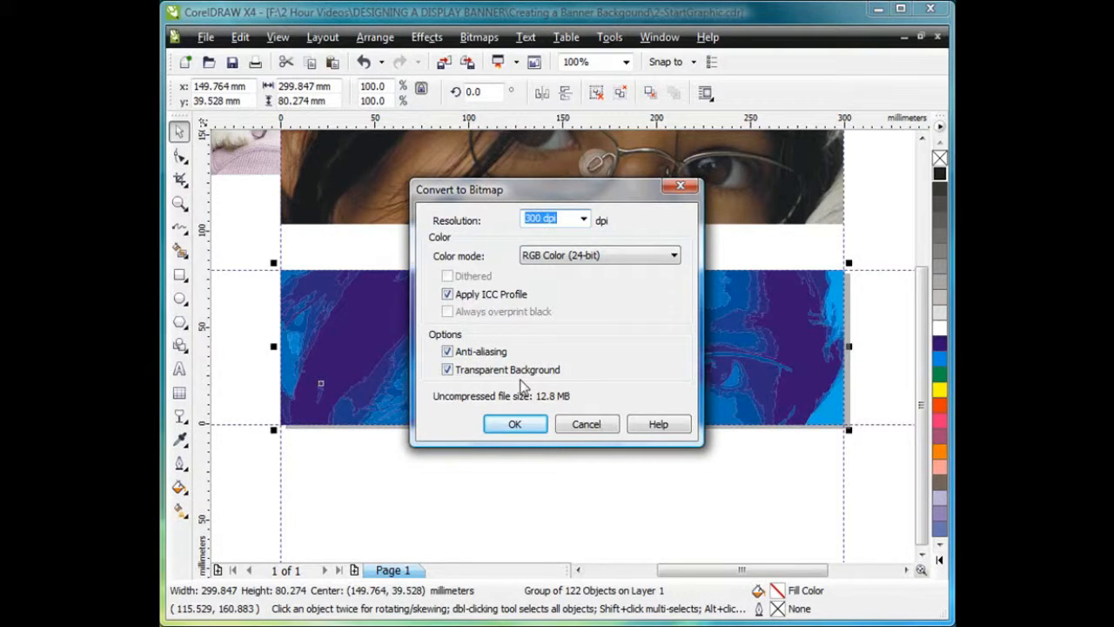
left_click(514, 425)
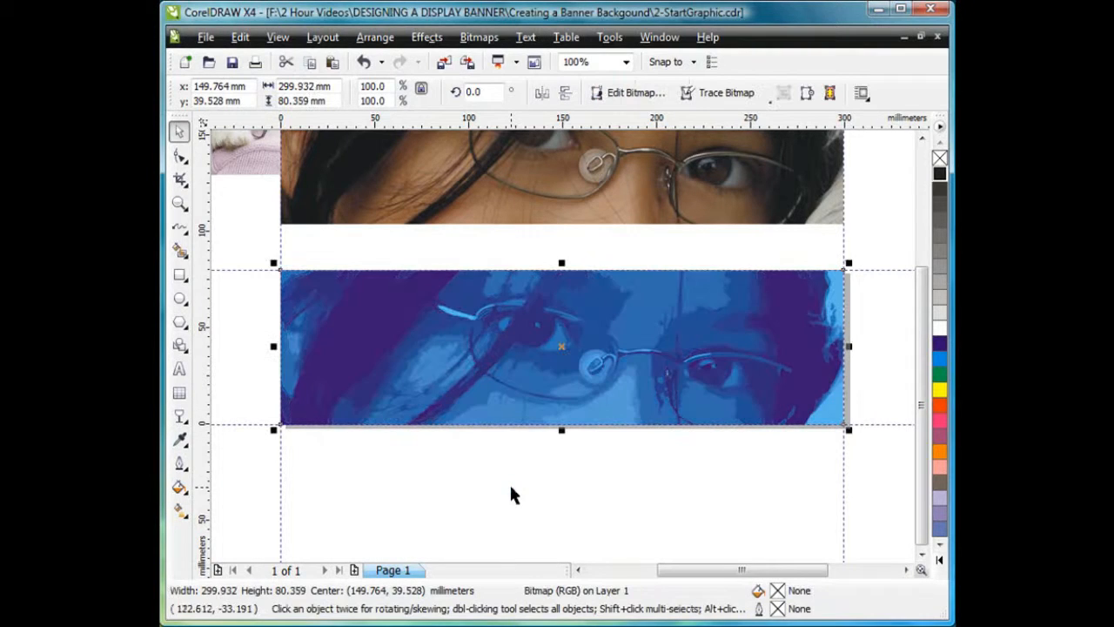
Apply the creative Frame effect Square_1.cpt to the blue bitmap in white, scaled 127 horizontally and 116 vertically, at opacity 100.
left_click(479, 37)
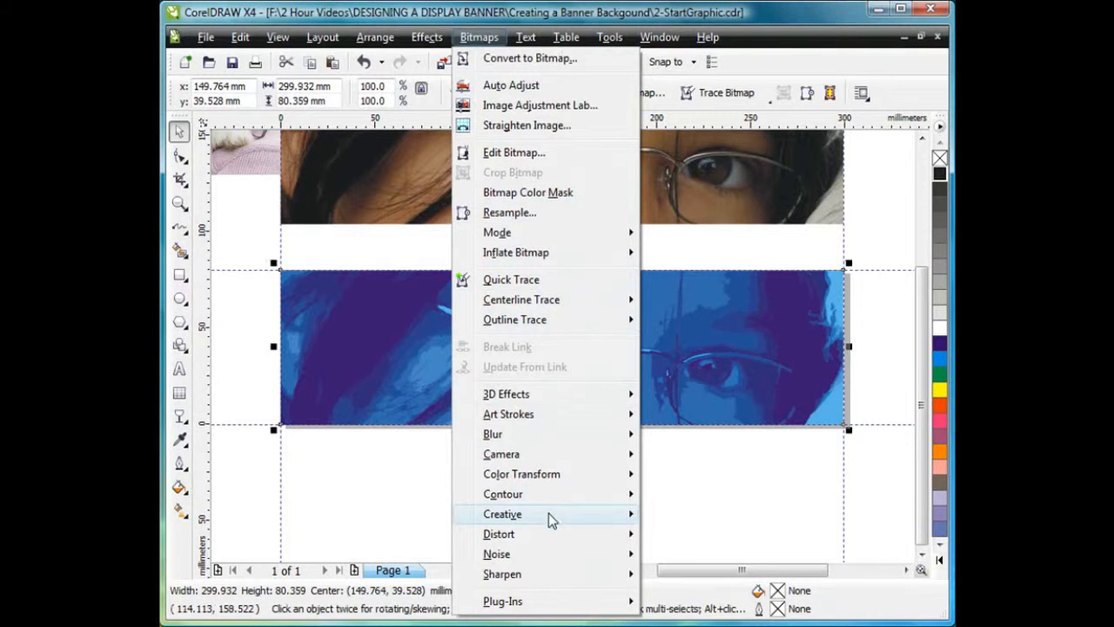
mouse_move(549, 514)
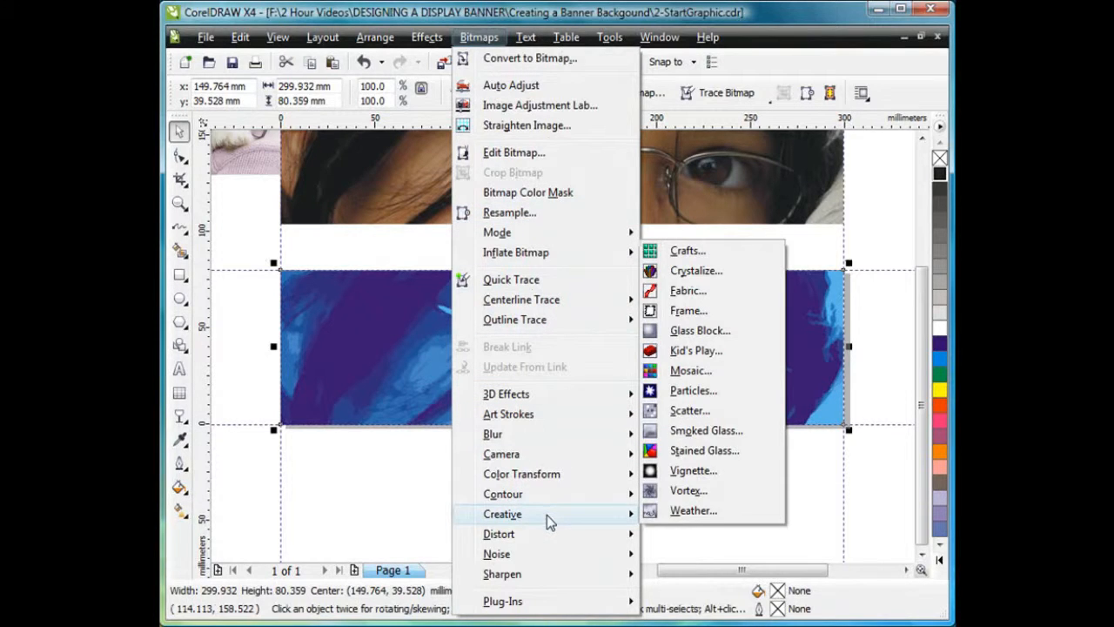
left_click(687, 310)
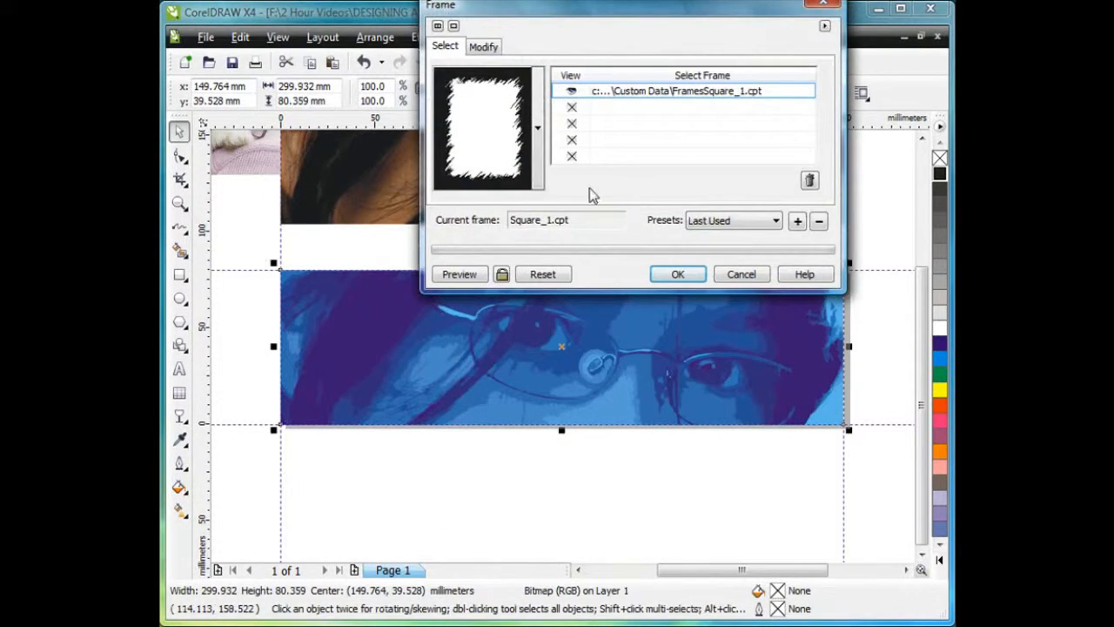
left_click(490, 48)
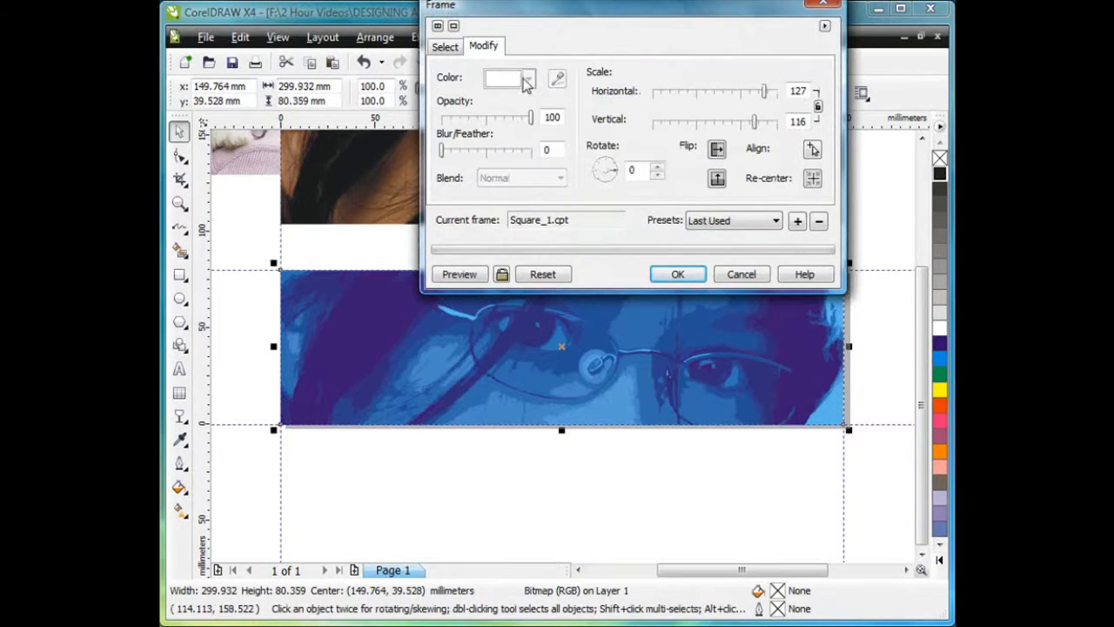
left_click(502, 274)
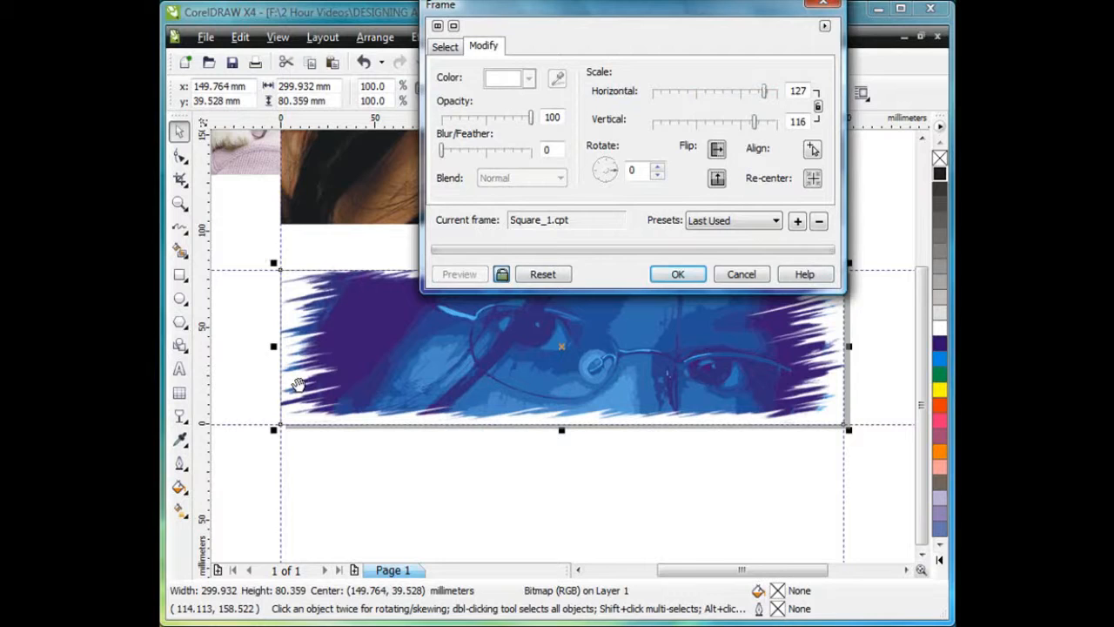
left_click(678, 274)
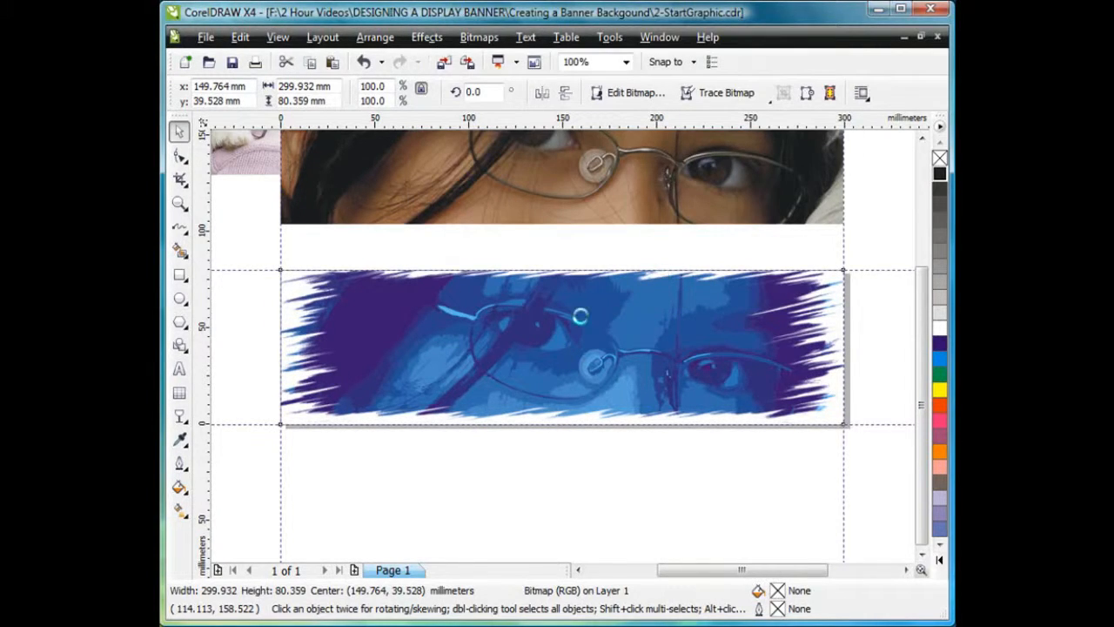
Add a black-filled rectangle about 300 × 80 mm over the page area and place it behind the blue bitmap.
left_click(180, 274)
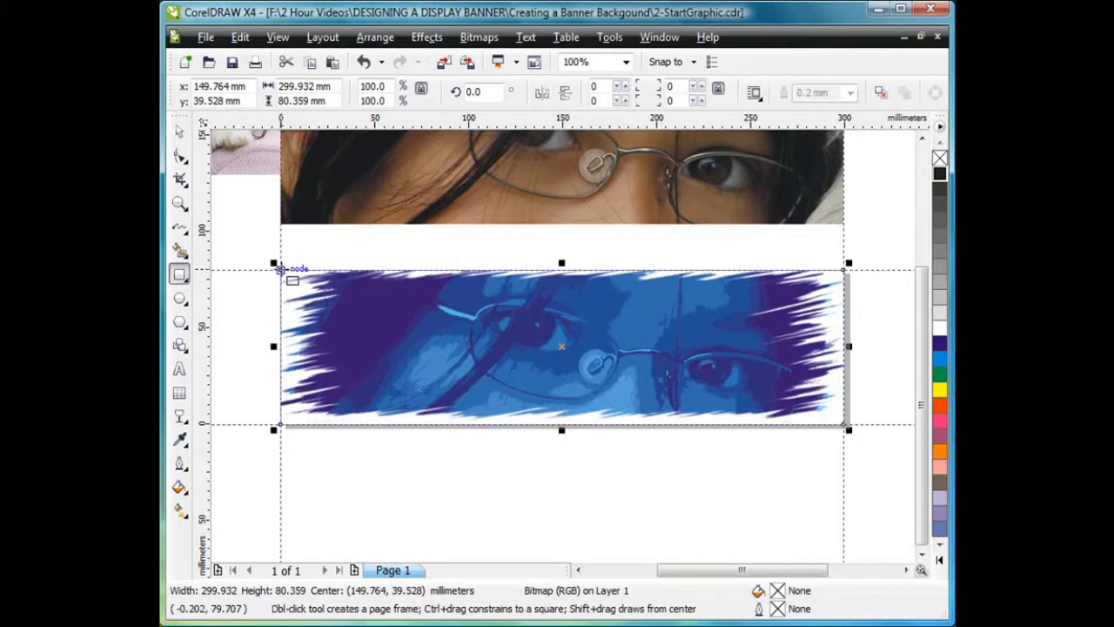
left_click_drag(280, 269, 848, 425)
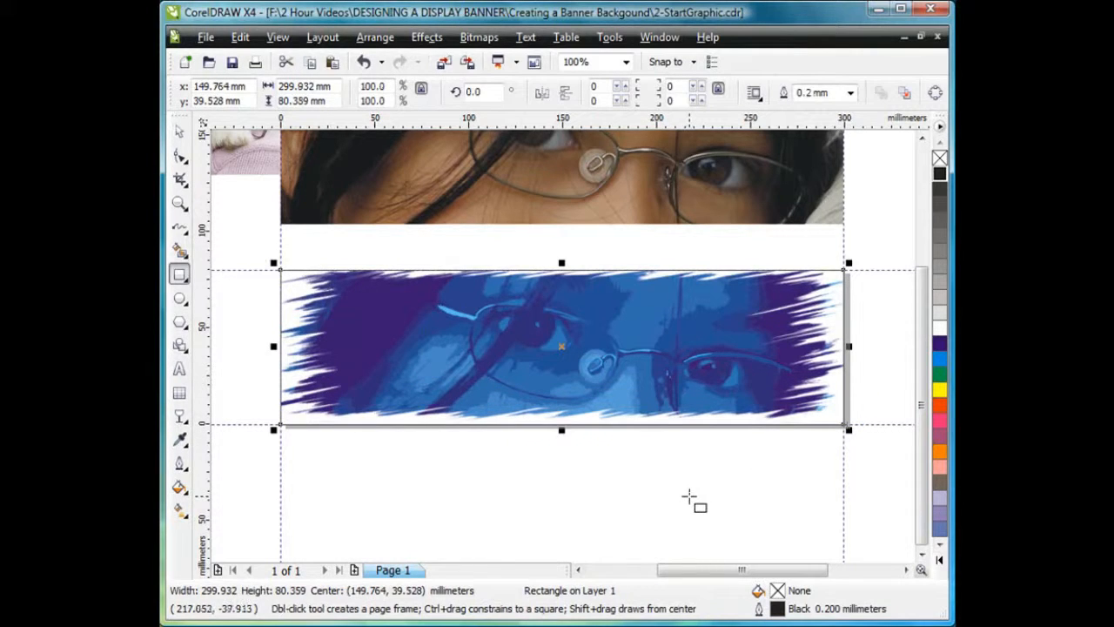
left_click(940, 175)
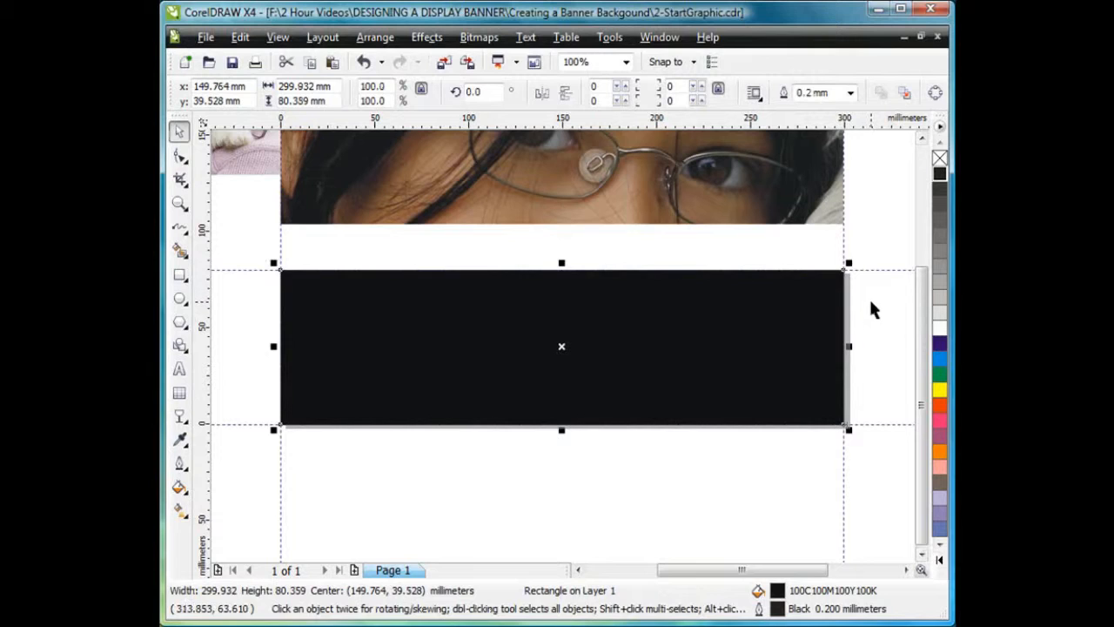
key("shift+Page_Down")
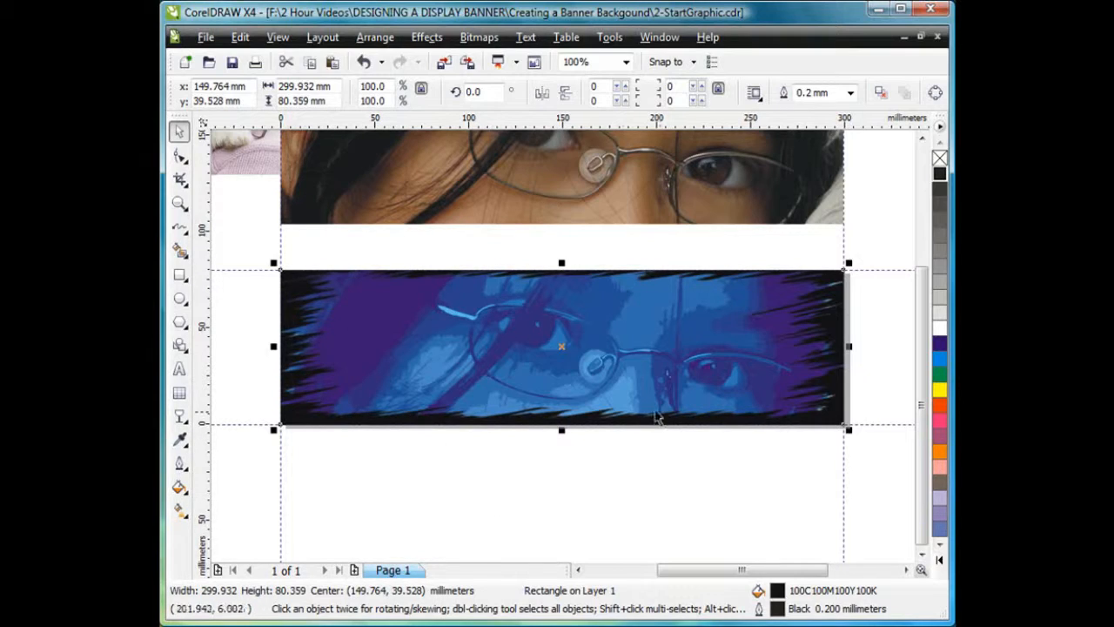
left_click_drag(849, 430, 835, 426)
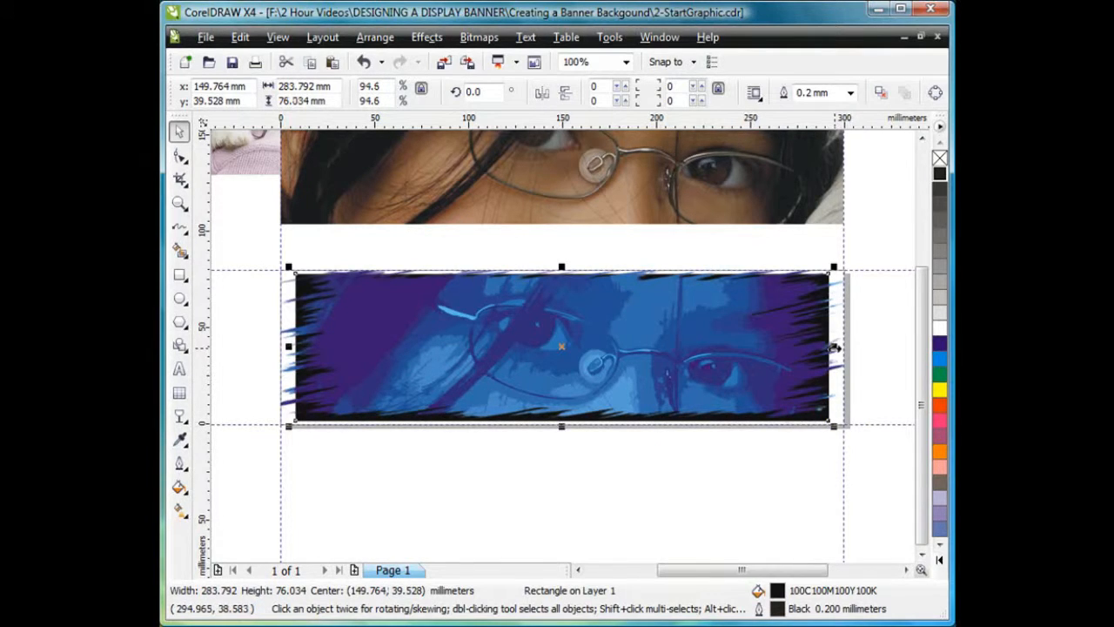
key("ctrl+z")
left_click(704, 502)
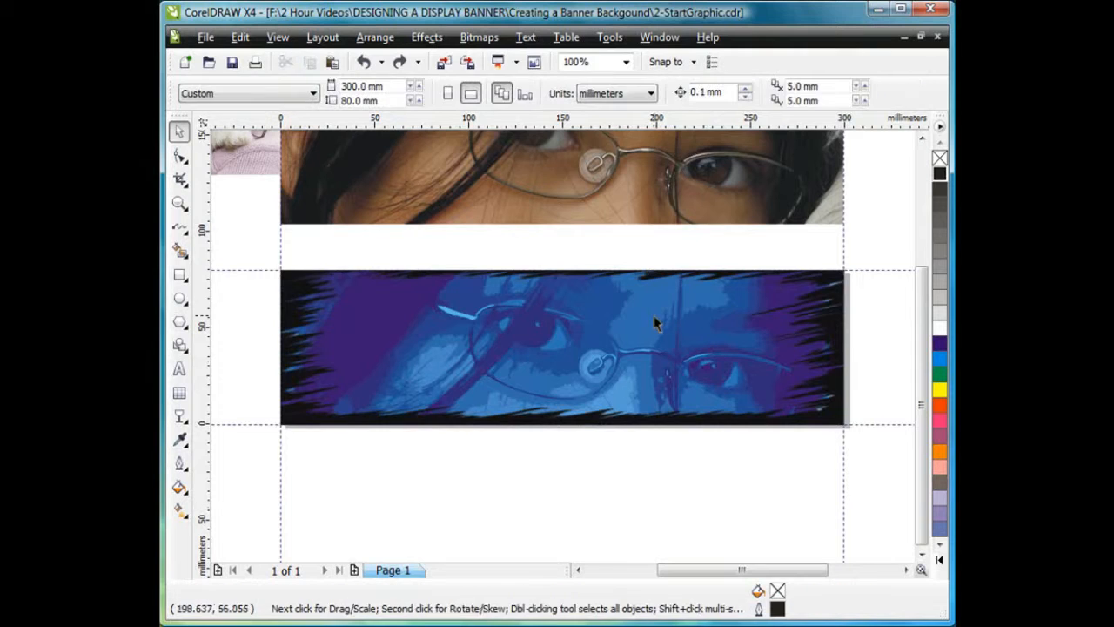
Narrow the blue bitmap about its centre to about 278 mm wide and apply a 434-pixel Motion Blur in direction 0.
left_click(697, 311)
left_click_drag(855, 347, 828, 347)
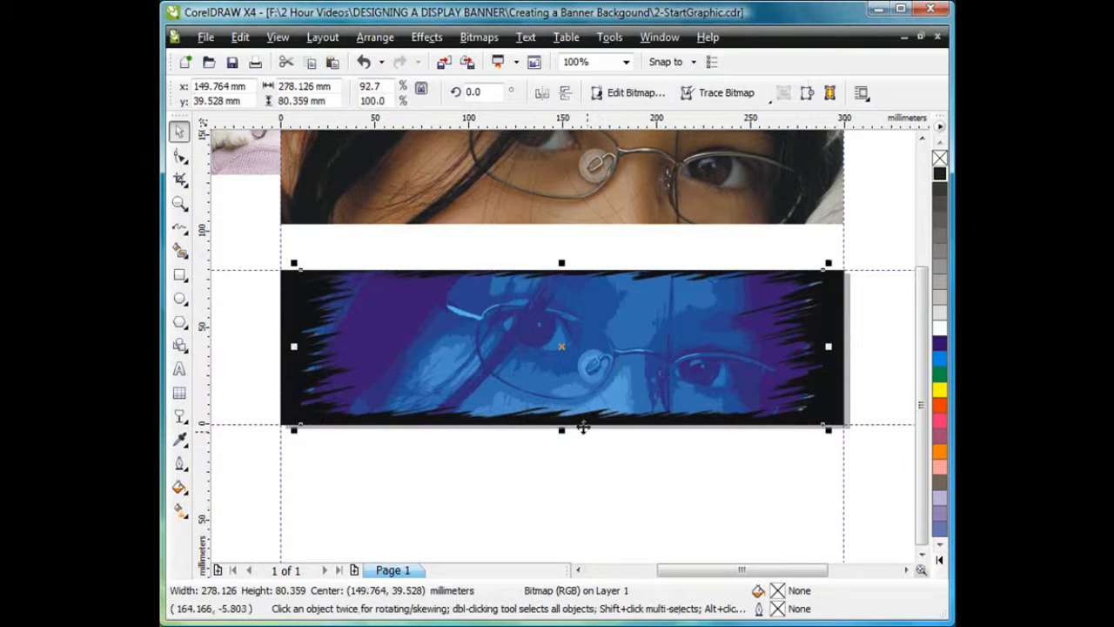
left_click(479, 38)
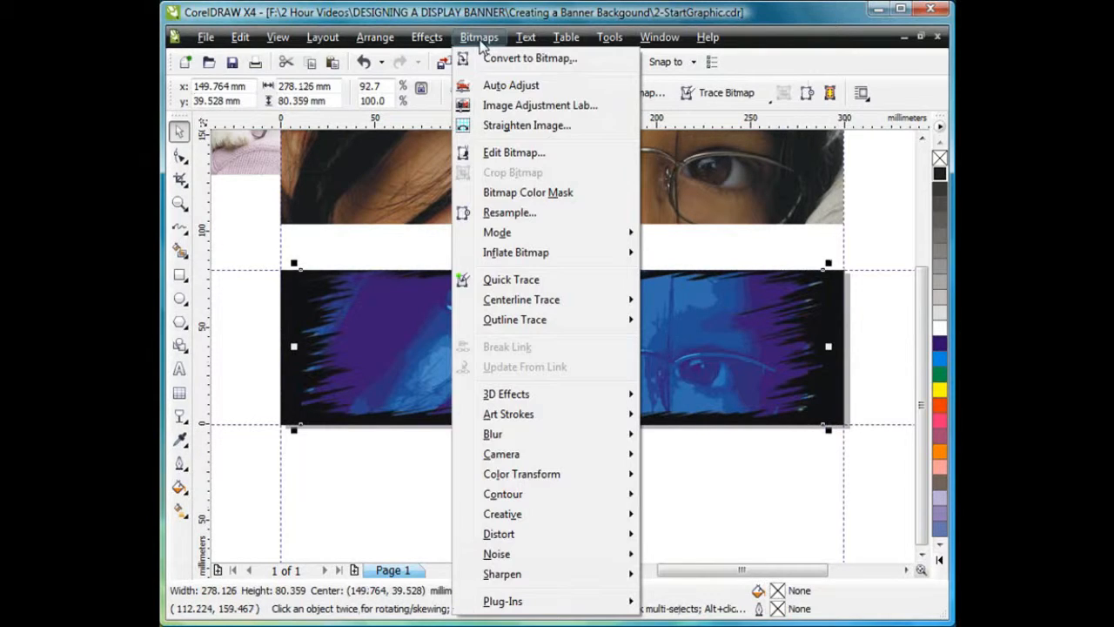
mouse_move(519, 438)
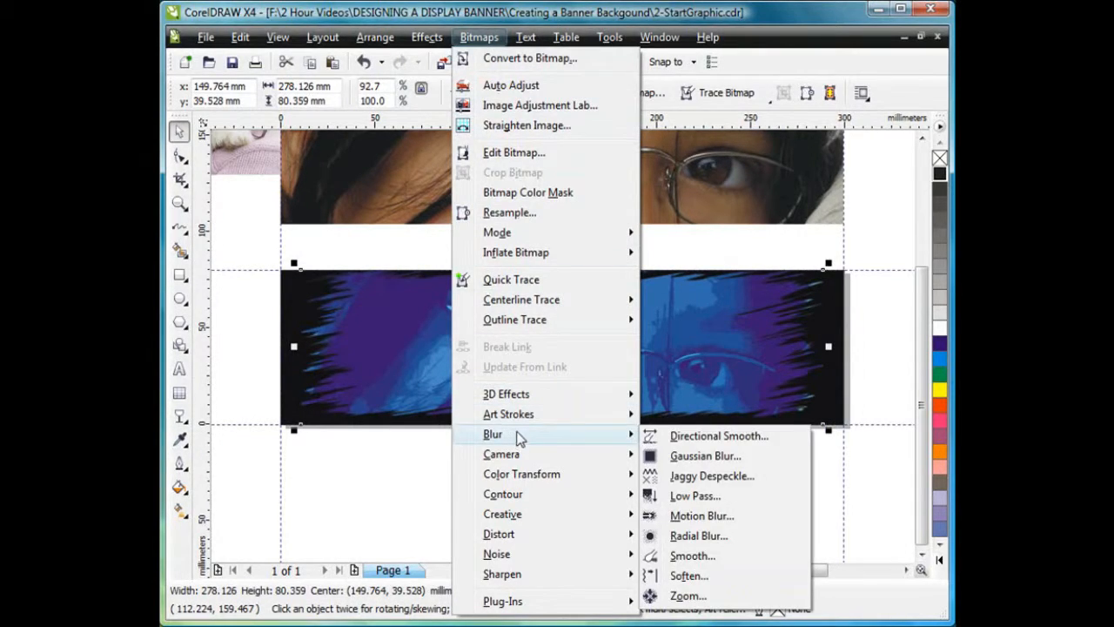
left_click(707, 518)
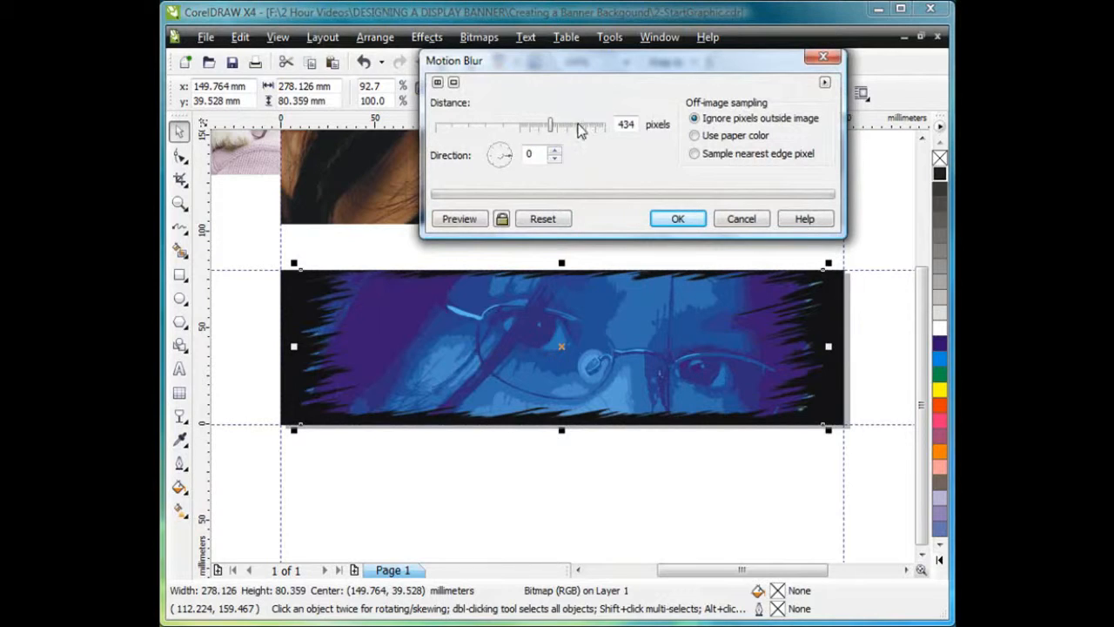
left_click(677, 220)
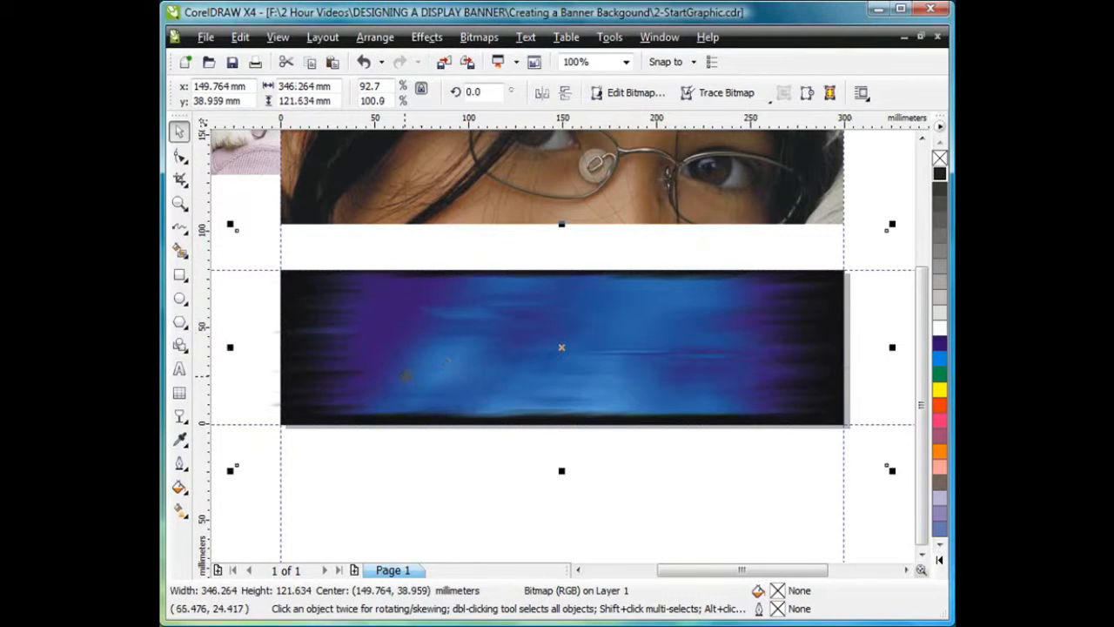
Shift the blurred bitmap horizontally to centre at about x 158 mm and crop it to the 300 × 80 mm page area.
left_click_drag(407, 375, 420, 375)
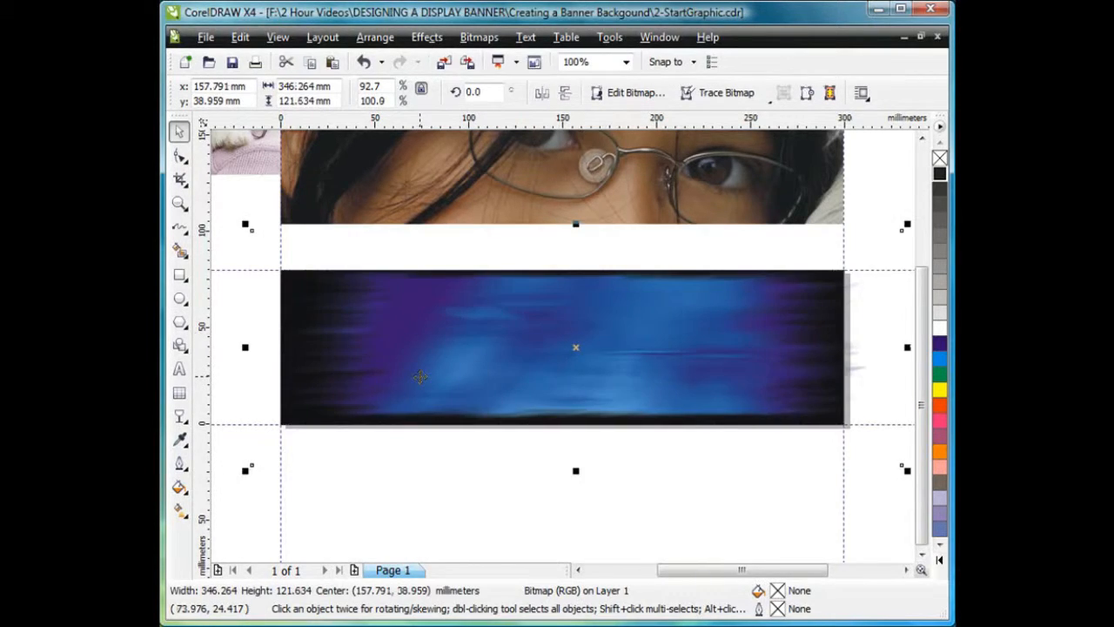
left_click(180, 178)
left_click_drag(292, 276, 844, 423)
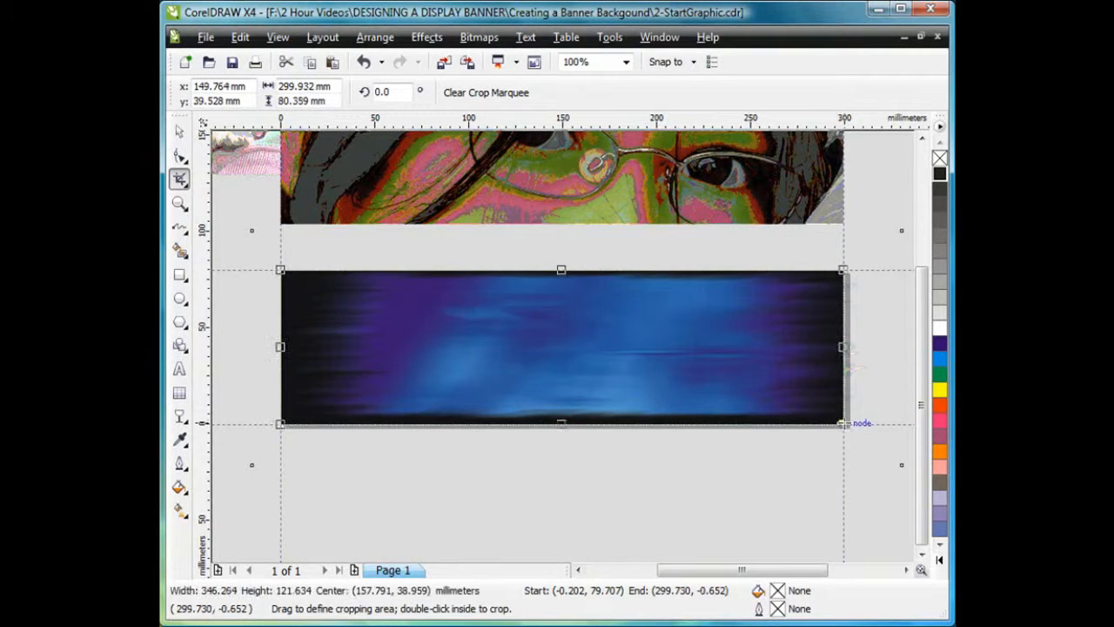
double_click(617, 359)
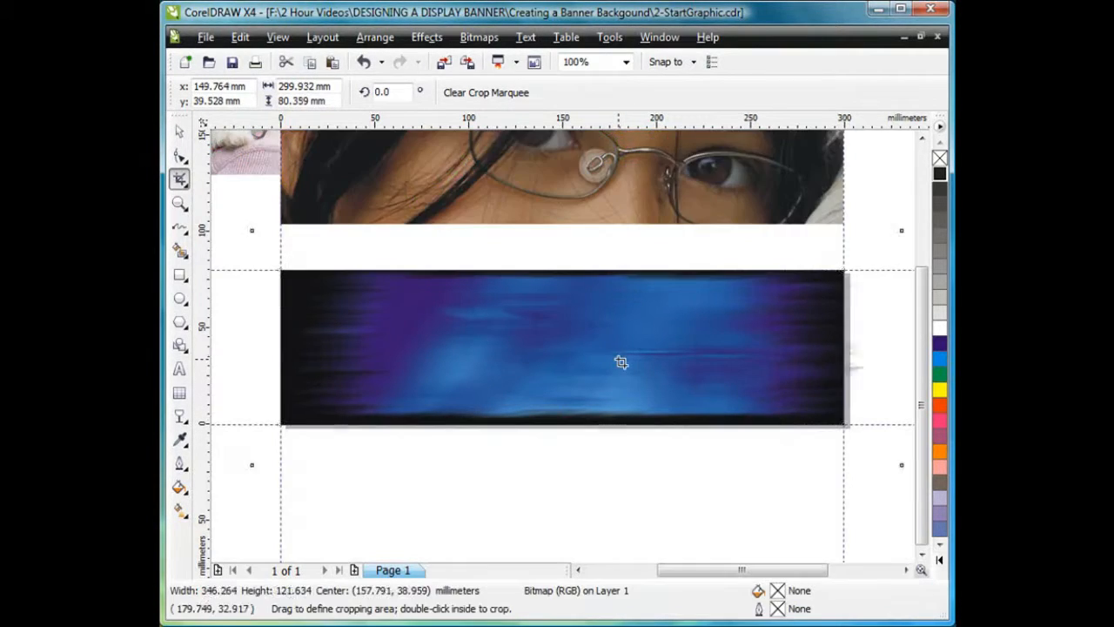
left_click(179, 132)
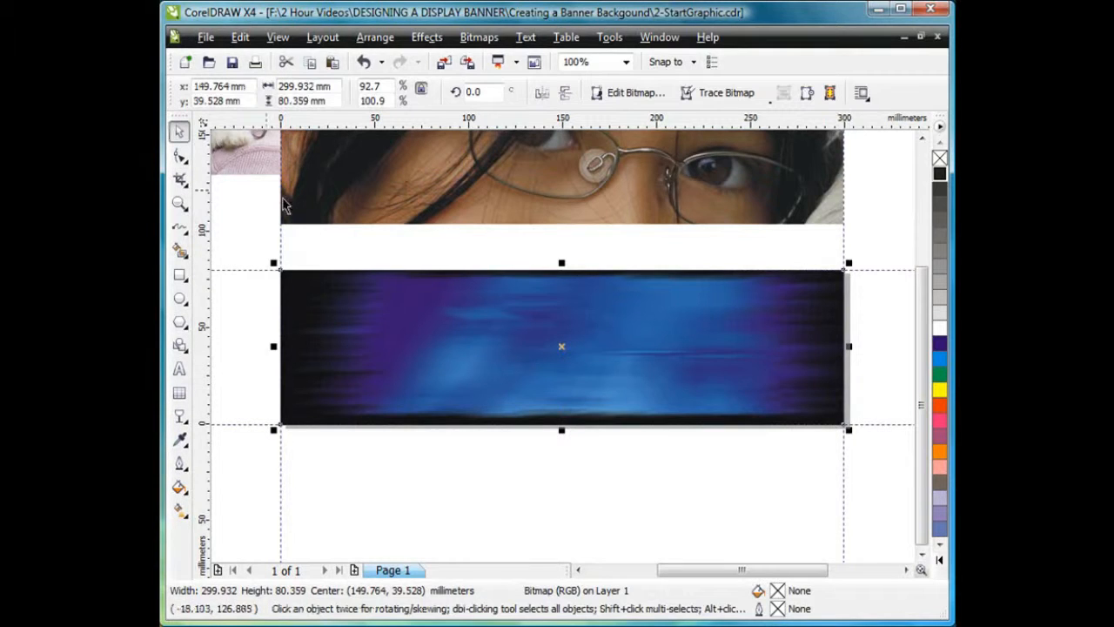
Place the eye photo exactly over the blurred banner and give it a Uniform transparency of 78 with the Subtract merge mode.
left_click(573, 202)
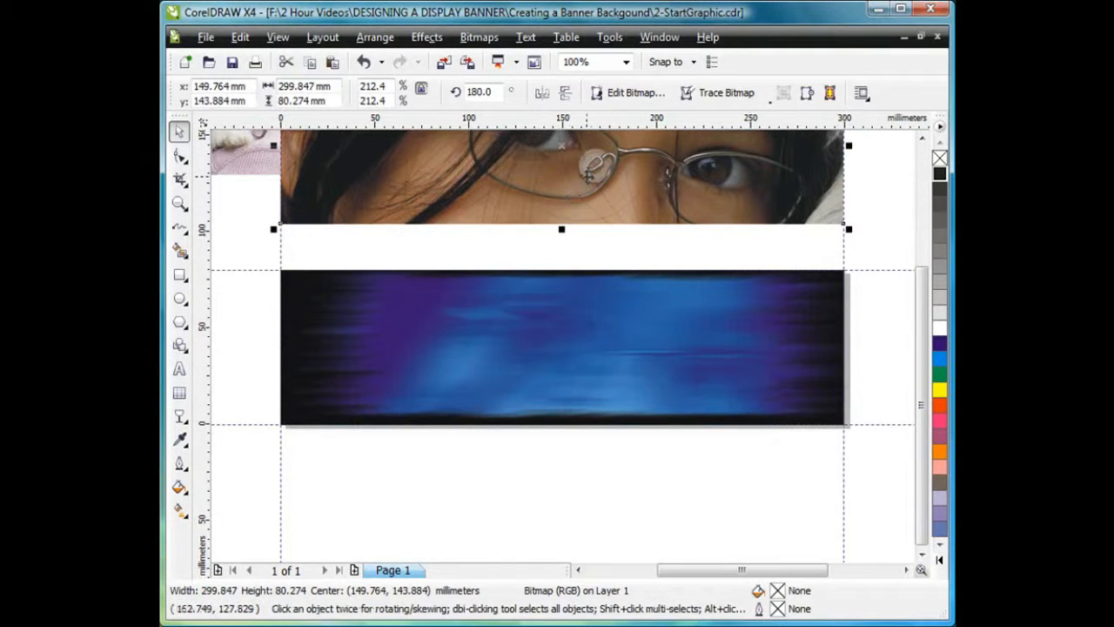
left_click_drag(584, 170, 592, 367)
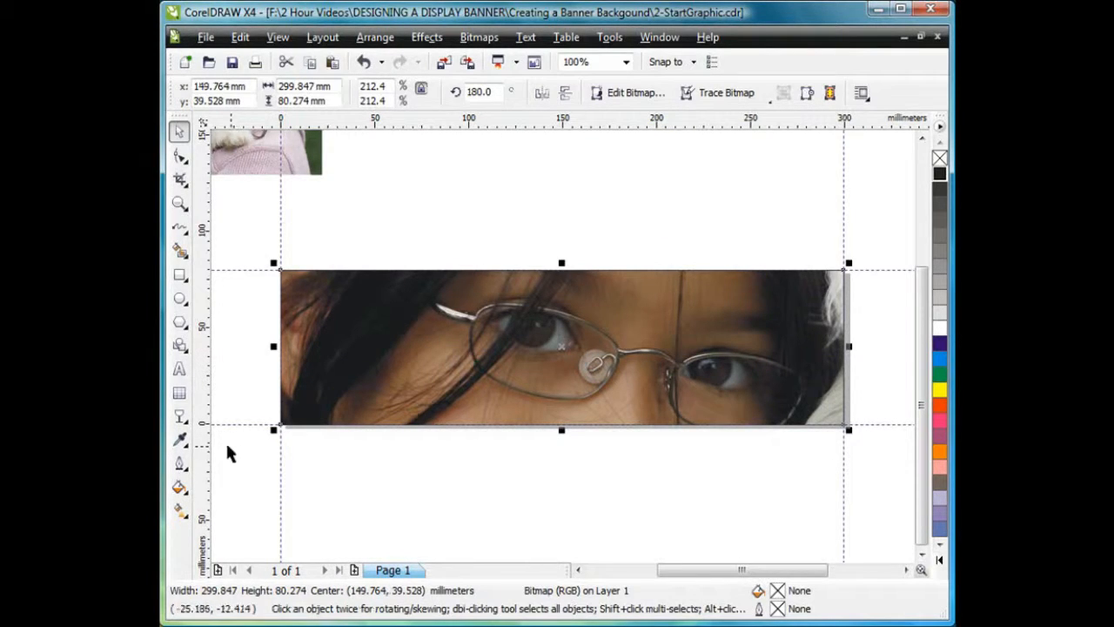
left_click(182, 419)
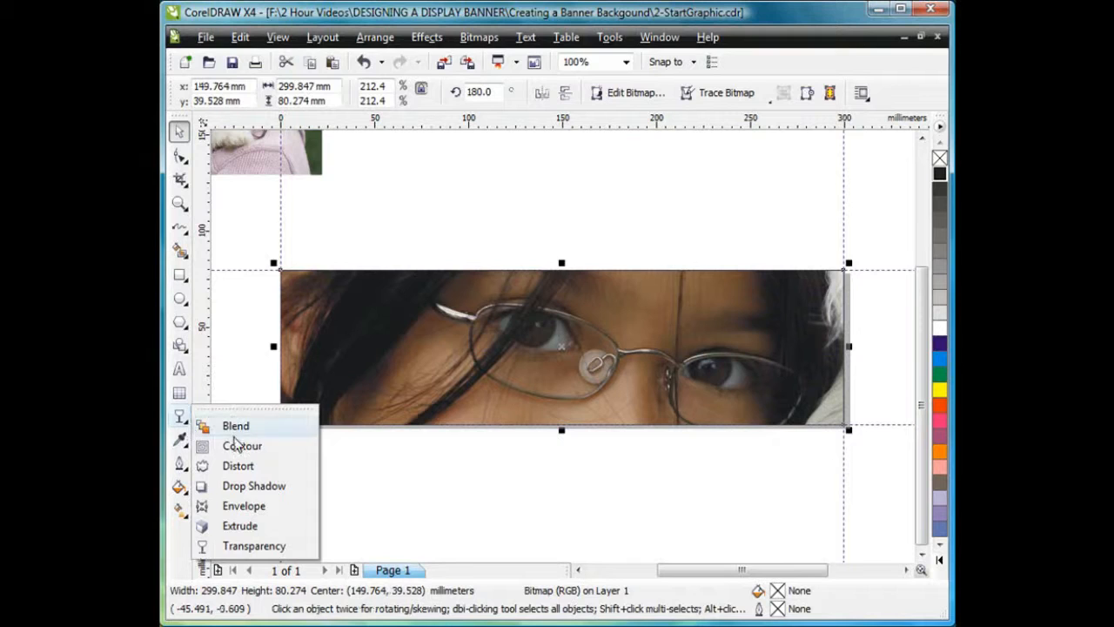
left_click(253, 547)
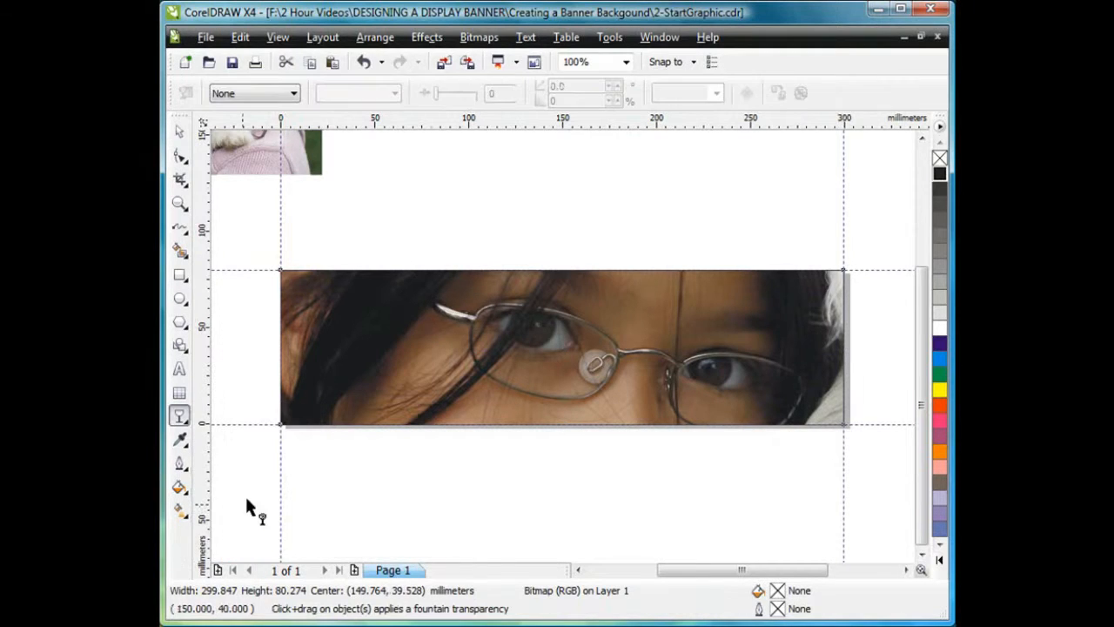
left_click(294, 94)
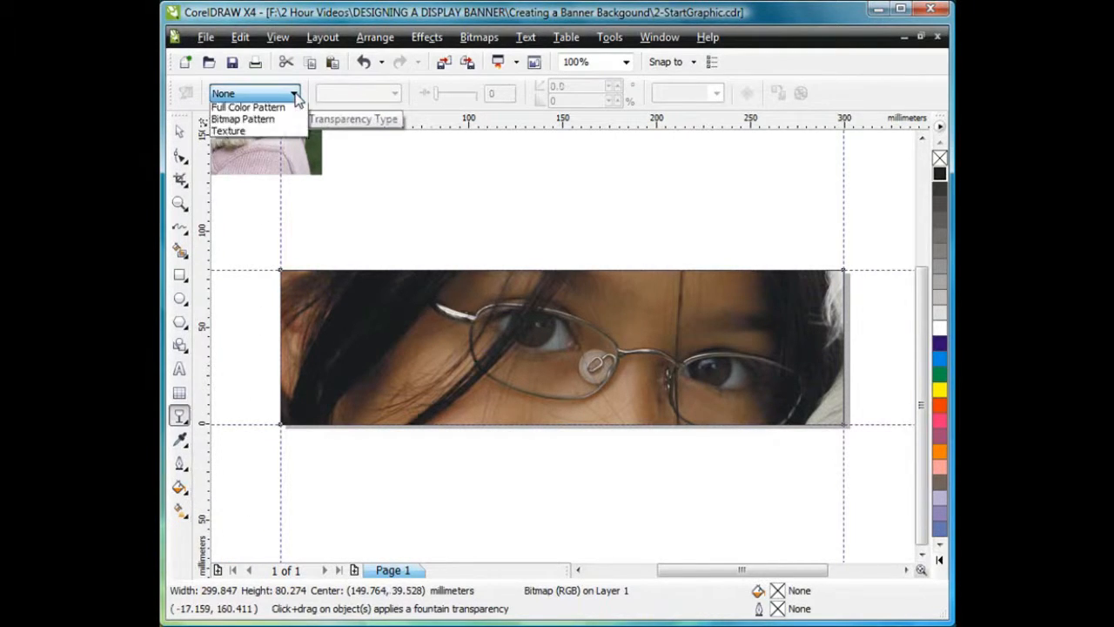
left_click(266, 123)
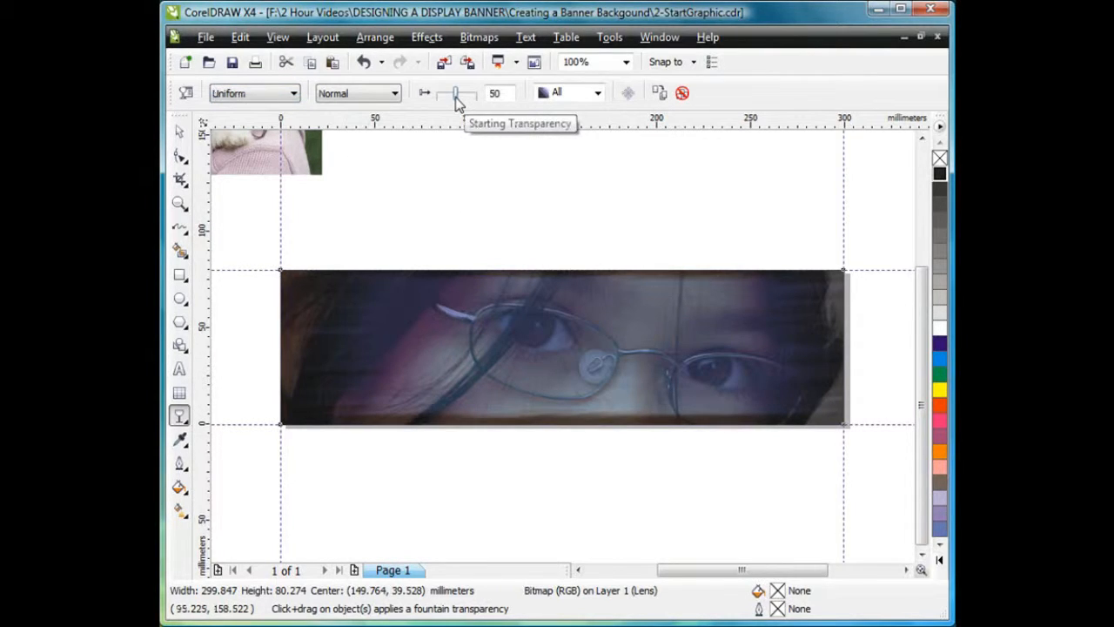
left_click_drag(456, 97, 468, 93)
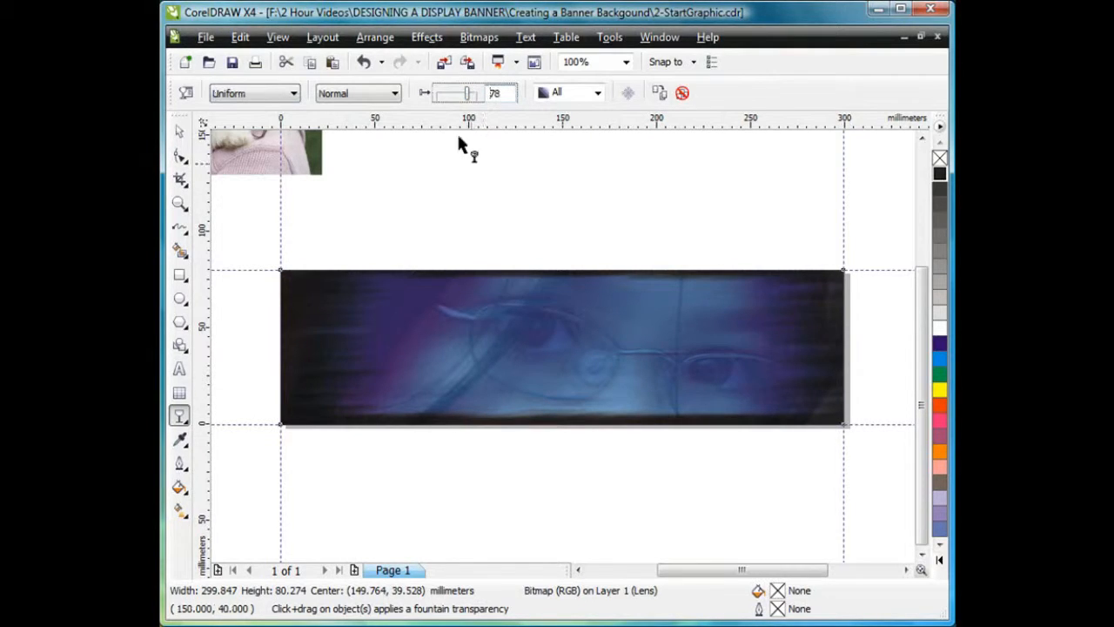
left_click(394, 94)
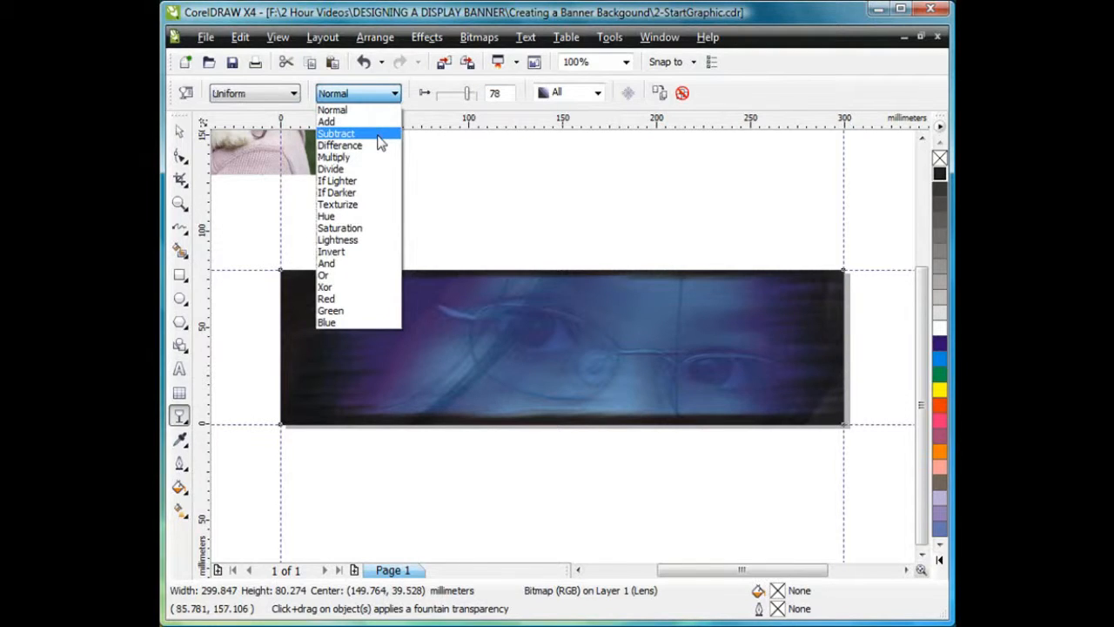
left_click(380, 134)
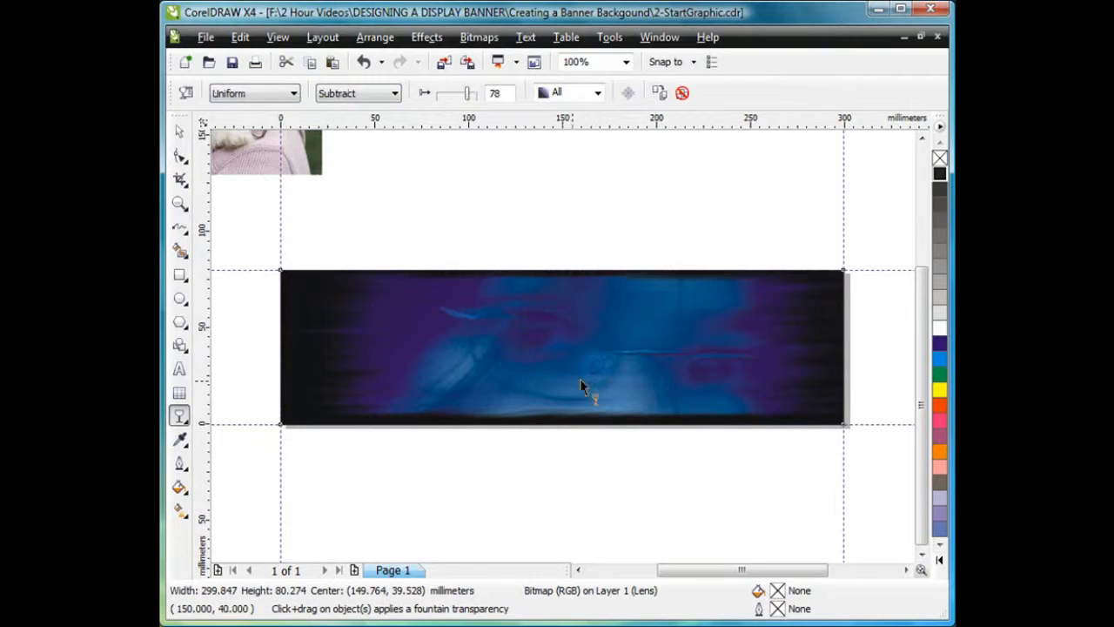
Select all the stacked objects that make up the banner background together.
left_click(179, 135)
left_click(301, 256)
left_click_drag(251, 239, 869, 446)
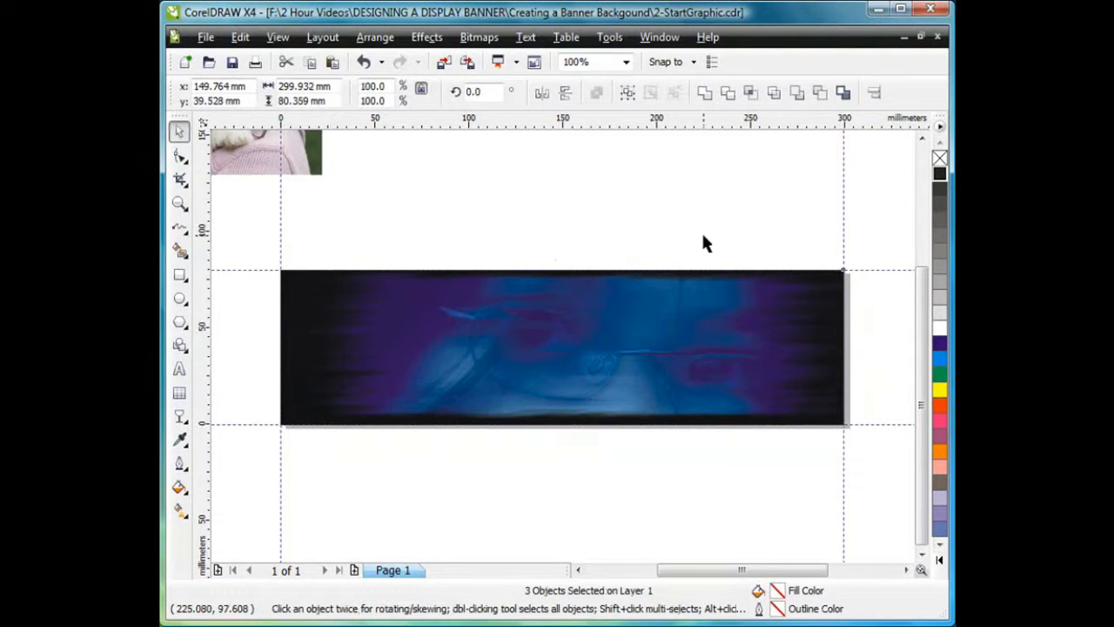
Move the original photo of the girl and dog over the banner's left half, centred at about (67, 27) mm.
left_click(701, 232)
left_click_drag(307, 161, 534, 452)
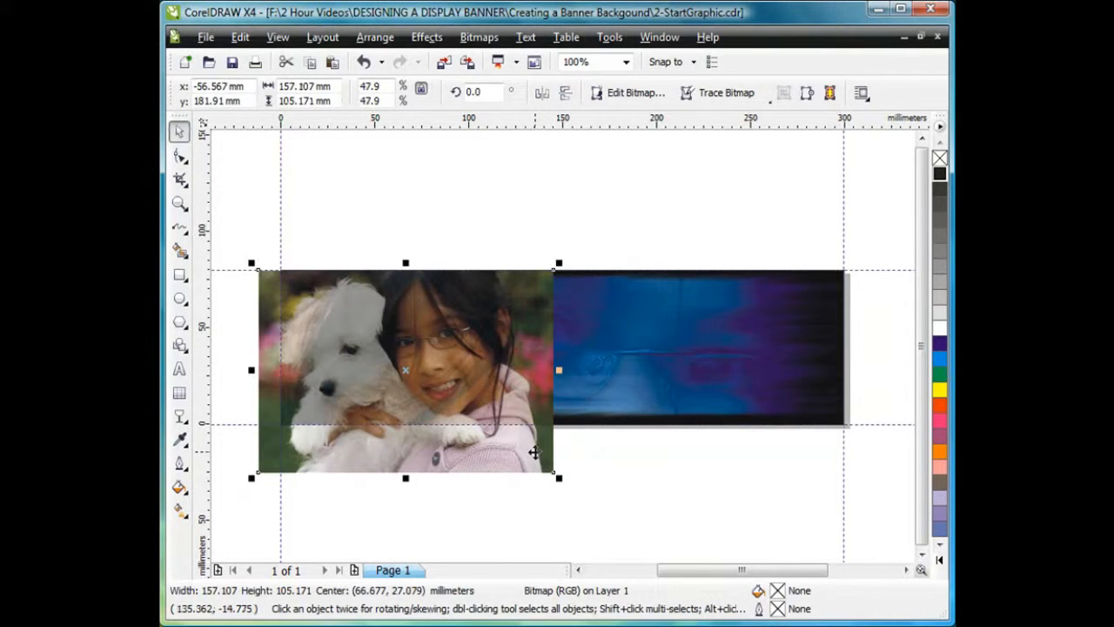
left_click(617, 438)
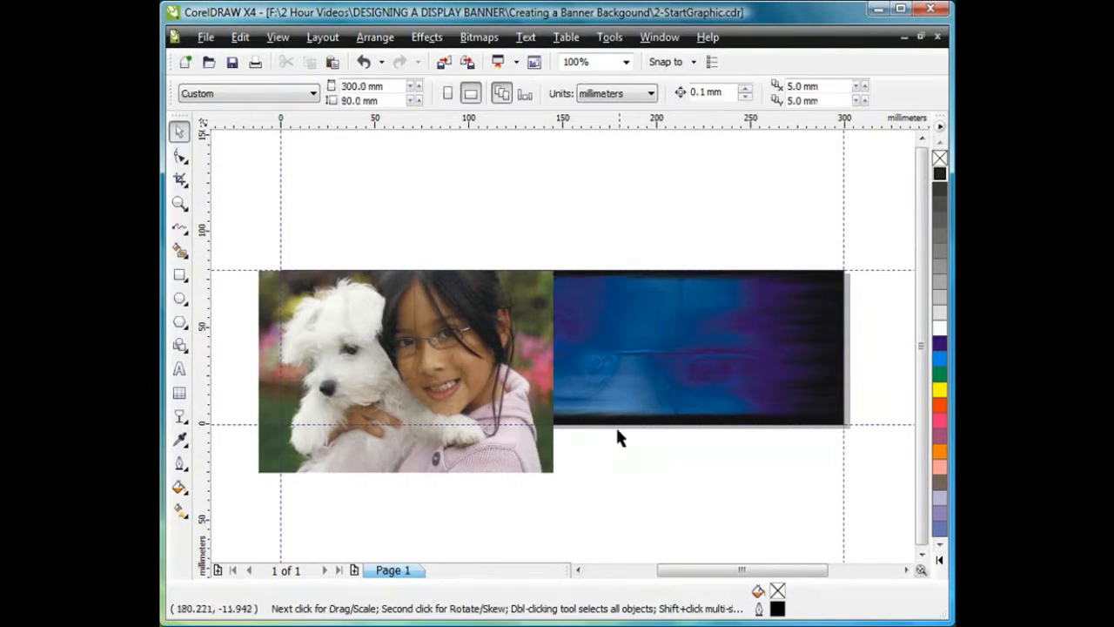